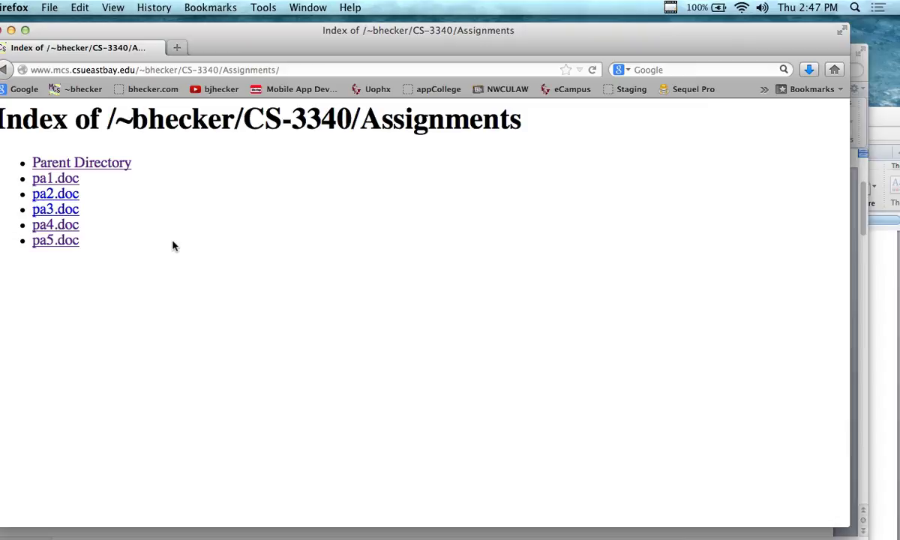
Close the course assignments browser window and the open Word documents pa4.doc and Syllabus-3340.doc, quitting Word.
click(2, 30)
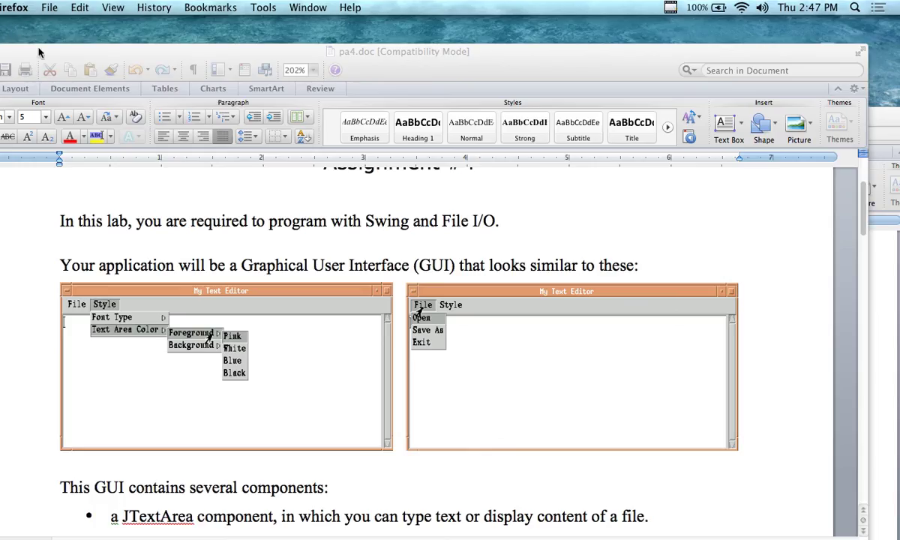
click(37, 52)
key(super+w)
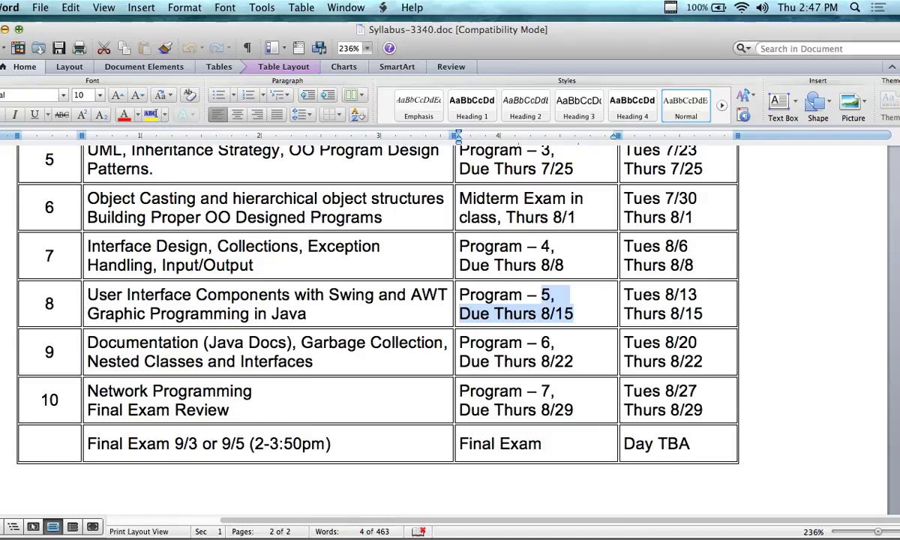
click(5, 30)
key(super+q)
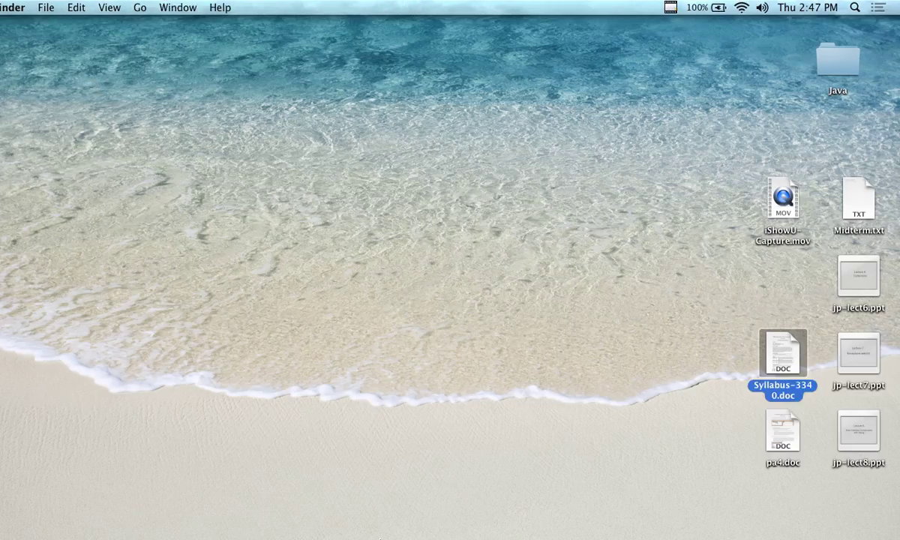
Switch to Android Developer Tools (ADT) and close the MainActivity.java file of the TicTacToe project.
mouse_move(382, 528)
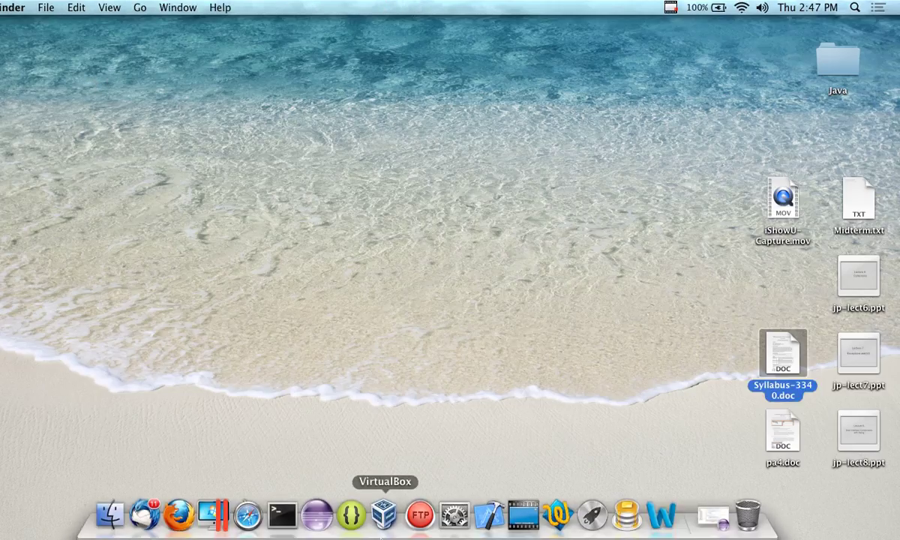
click(350, 517)
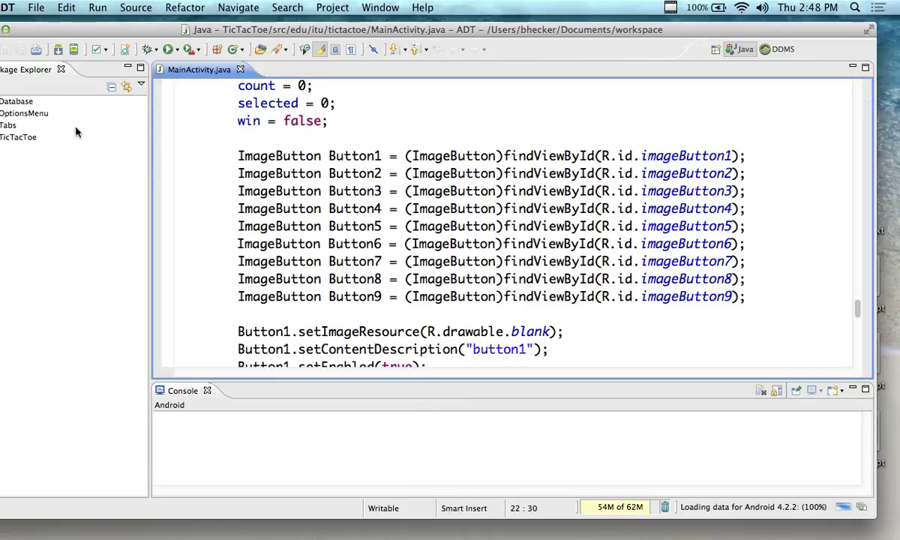
click(16, 138)
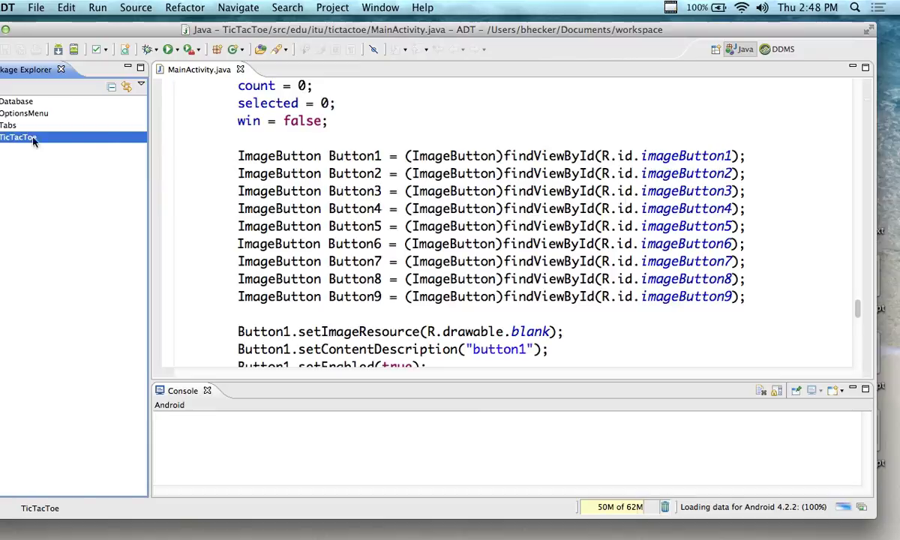
click(240, 70)
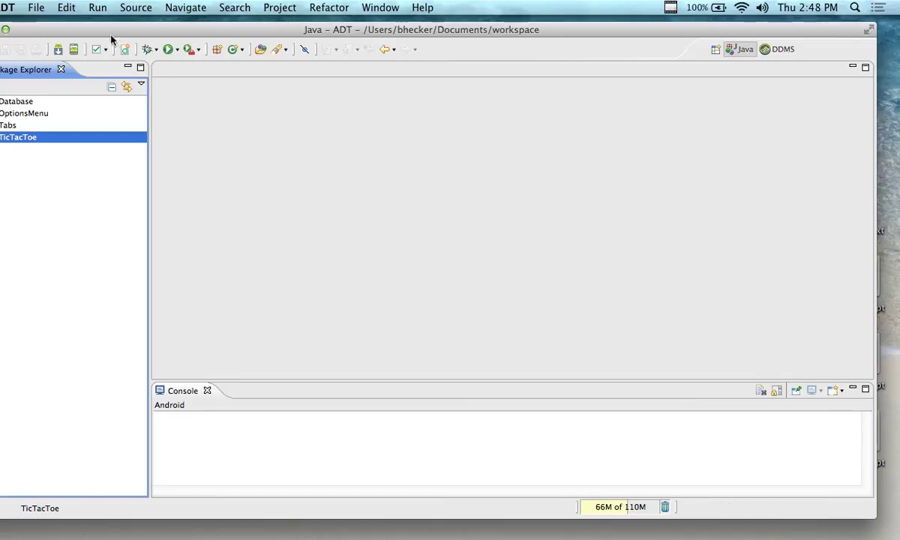
Look at the About information for ADT, including its build and included components, and dismiss it.
click(9, 8)
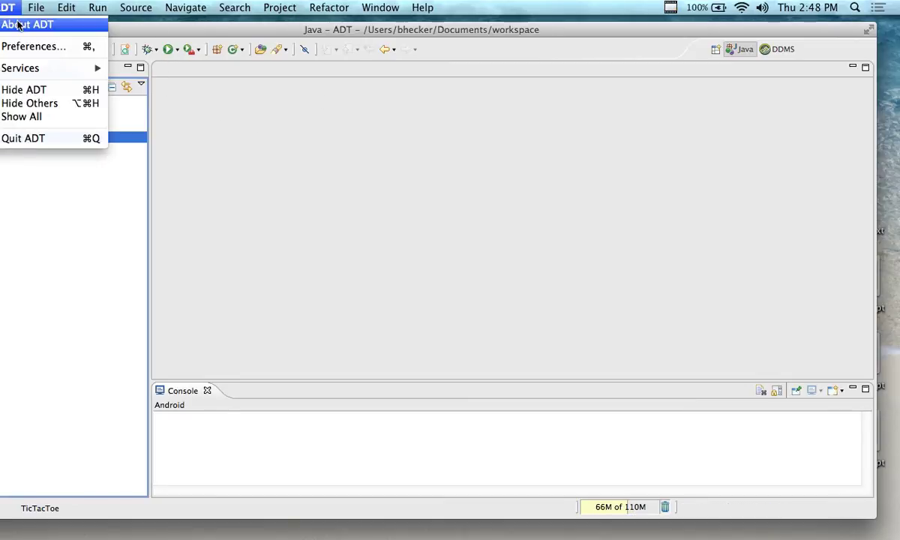
click(16, 26)
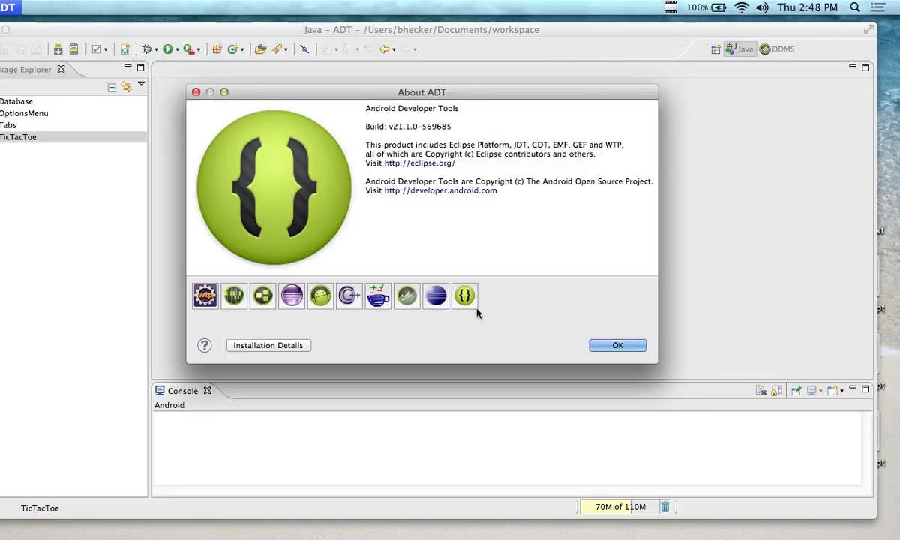
click(195, 91)
Quit ADT and switch to Firefox, with the current web address selected for replacement.
drag(191, 32, 183, 33)
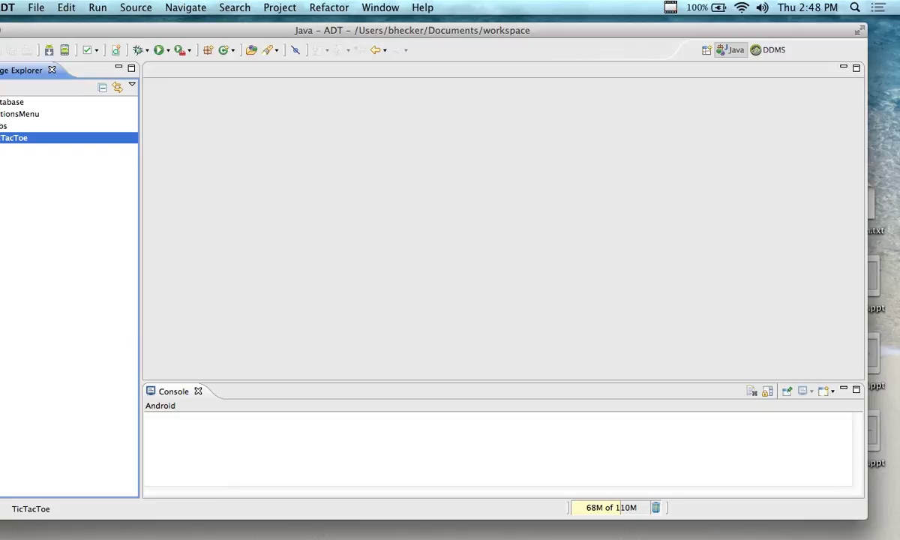
key(super+q)
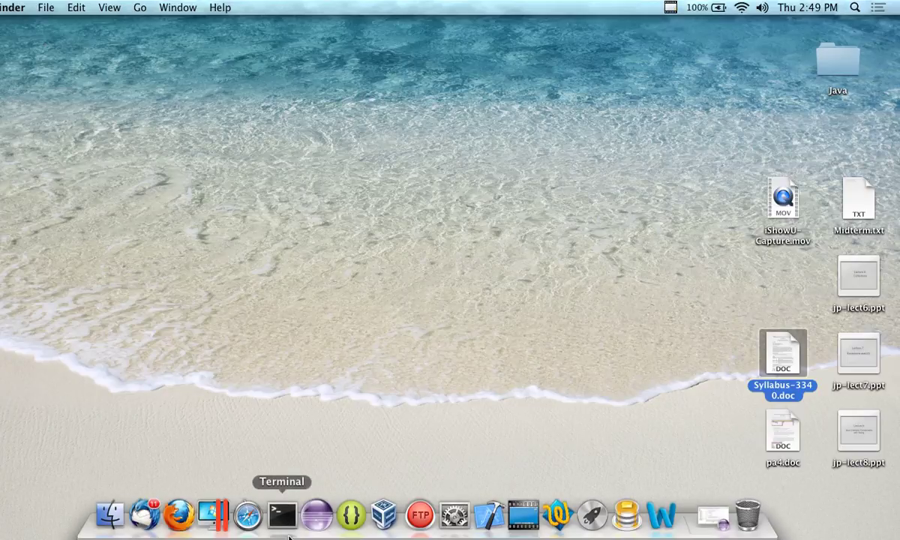
click(181, 512)
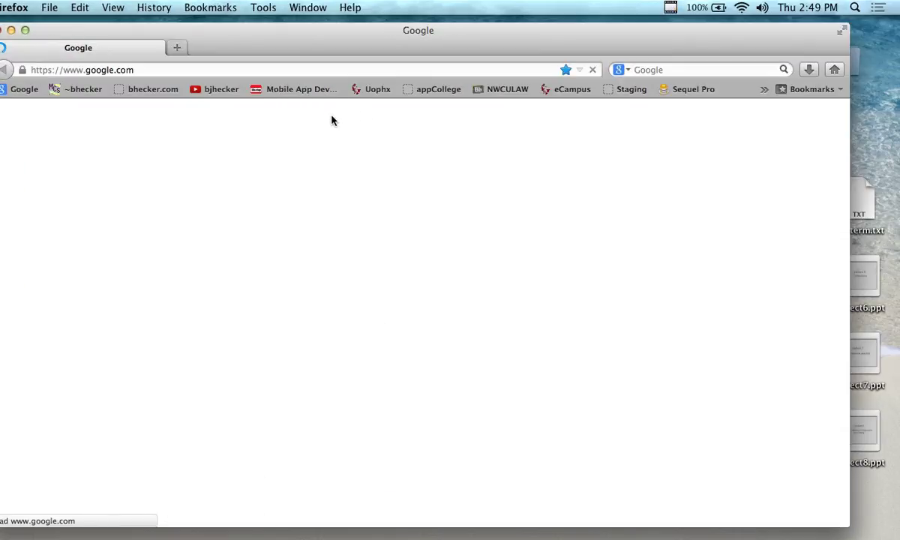
click(195, 69)
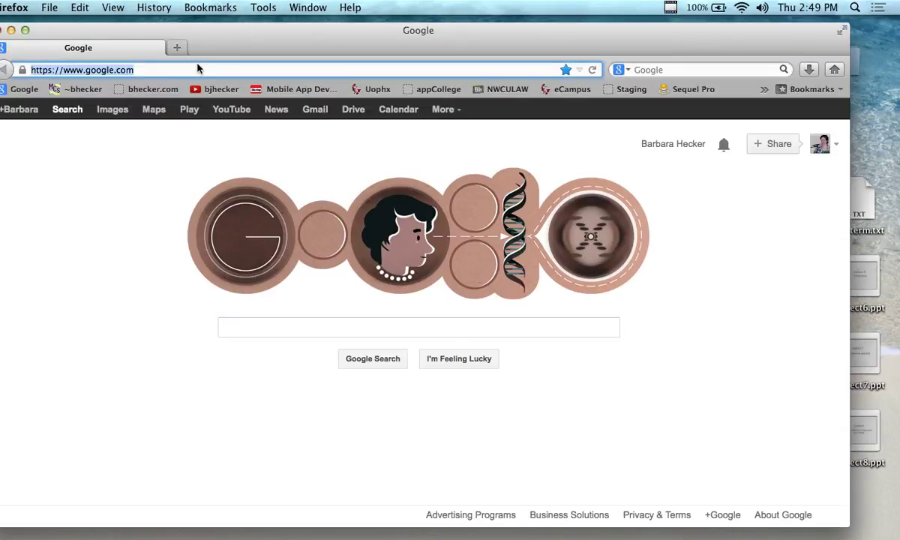
text(an)
key(BackSpace)
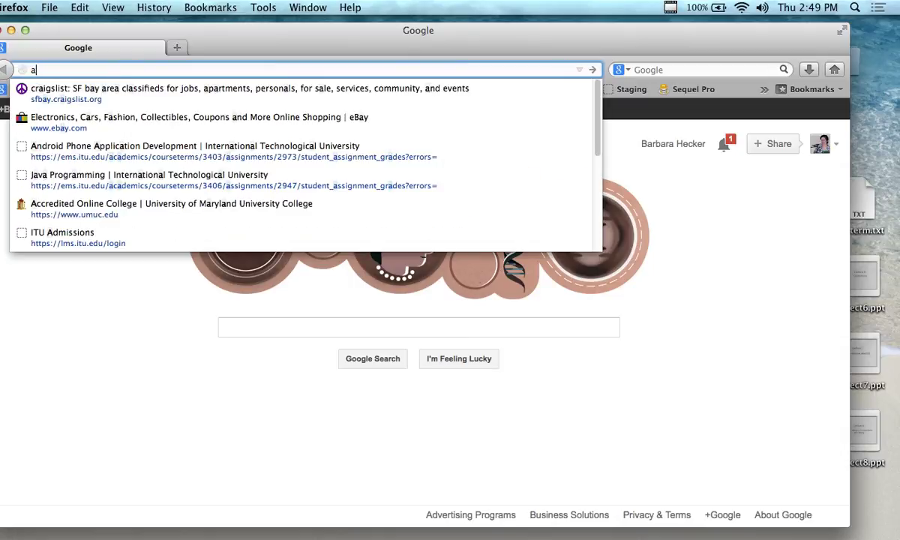
text(ndroid)
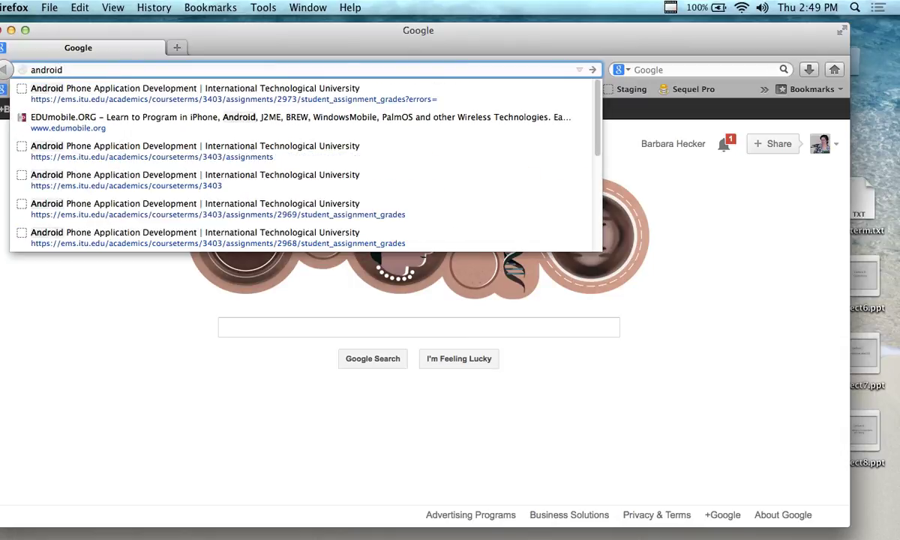
text(.develo)
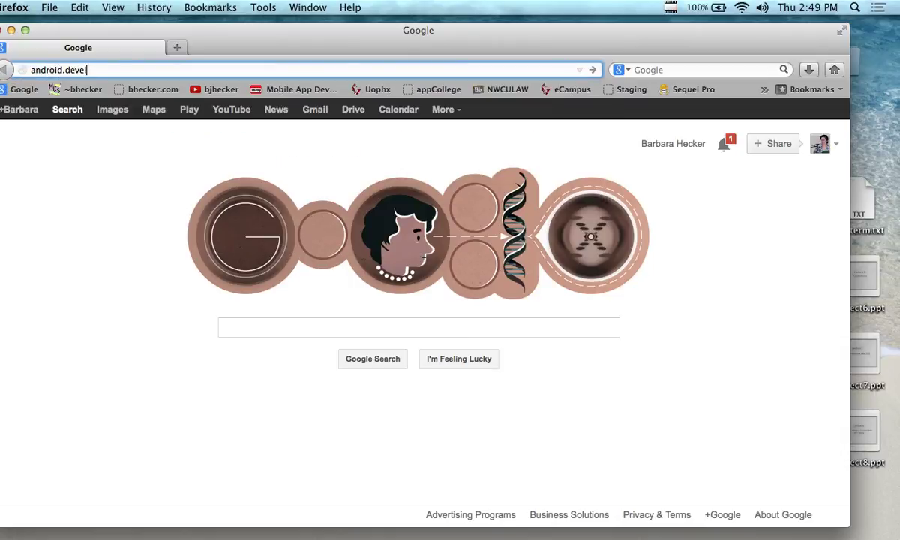
key(BackSpace)
key(BackSpace)
key(BackSpace)
key(BackSpace)
key(BackSpace)
key(BackSpace)
key(BackSpace)
key(BackSpace)
key(BackSpace)
key(BackSpace)
key(BackSpace)
key(BackSpace)
key(BackSpace)
key(BackSpace)
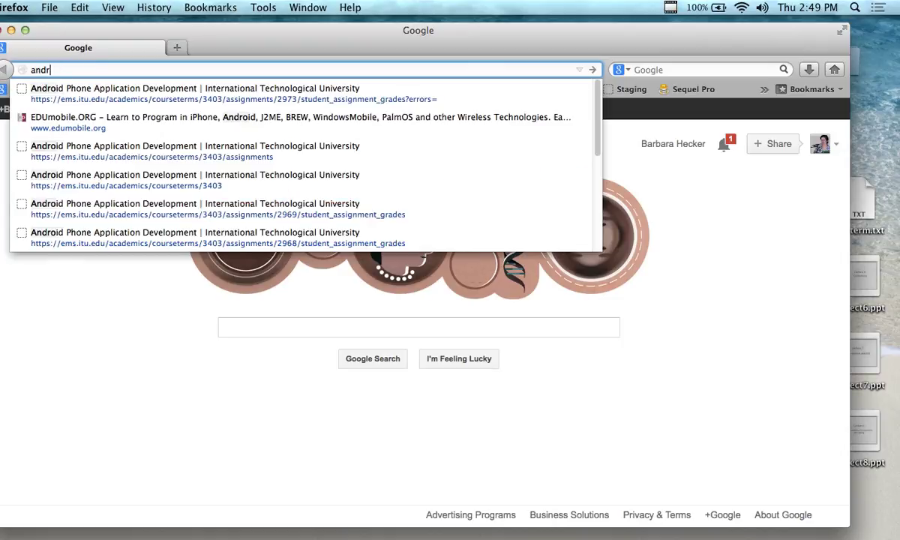
text(www.)
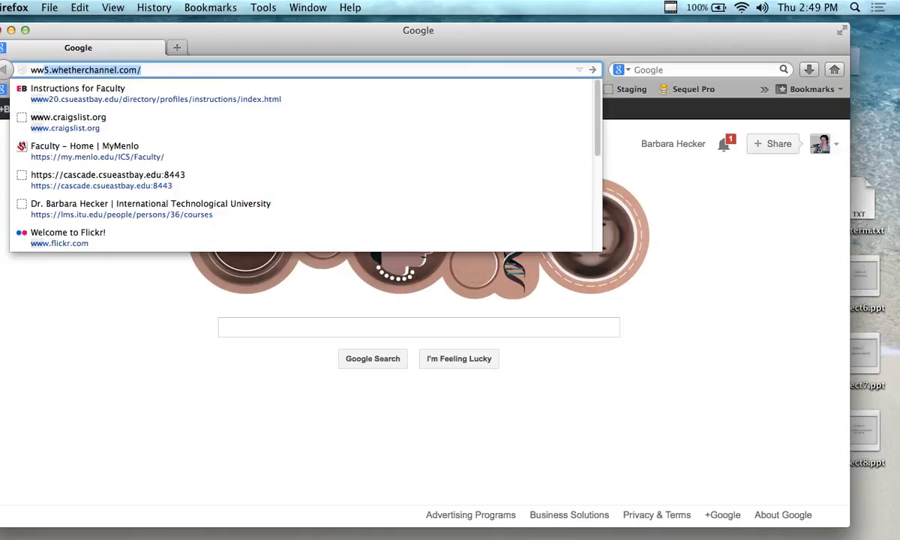
text(developer.appl)
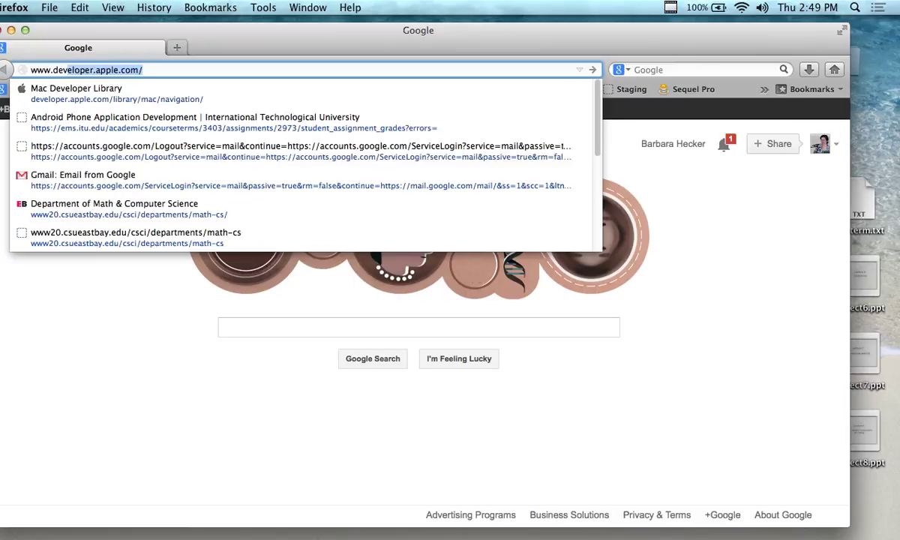
key(Right)
key(Left)
key(Left)
key(Left)
key(Left)
key(Left)
key(Left)
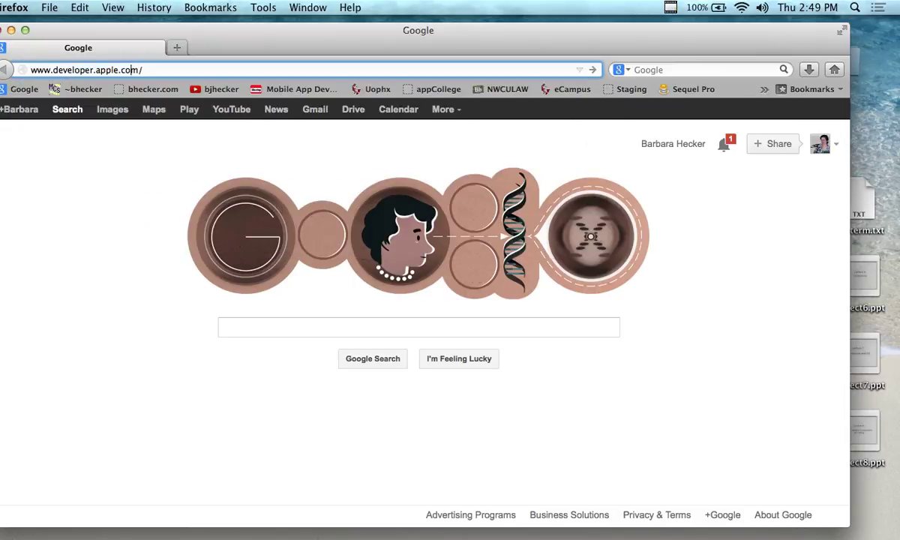
key(BackSpace)
key(BackSpace)
key(BackSpace)
key(BackSpace)
text(ndro)
key(BackSpace)
key(BackSpace)
text(roid)
key(Return)
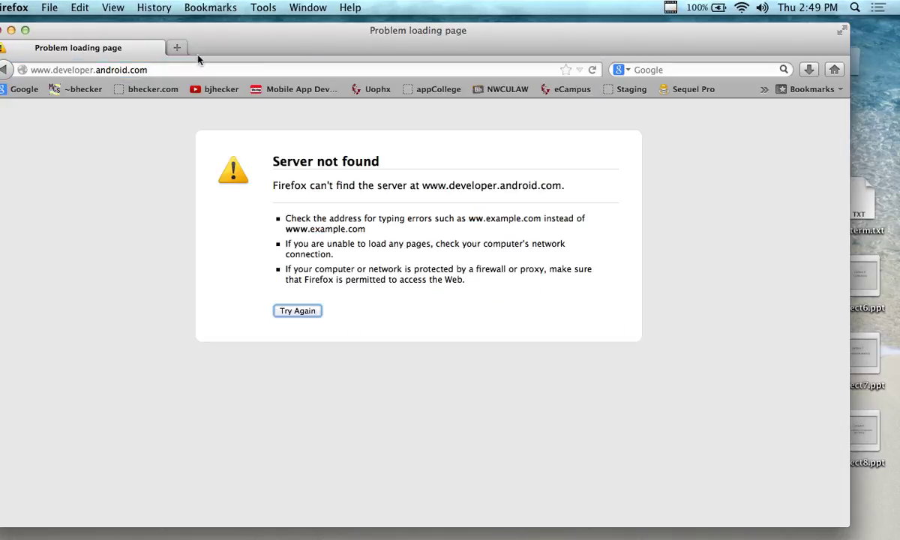
click(118, 69)
click(159, 69)
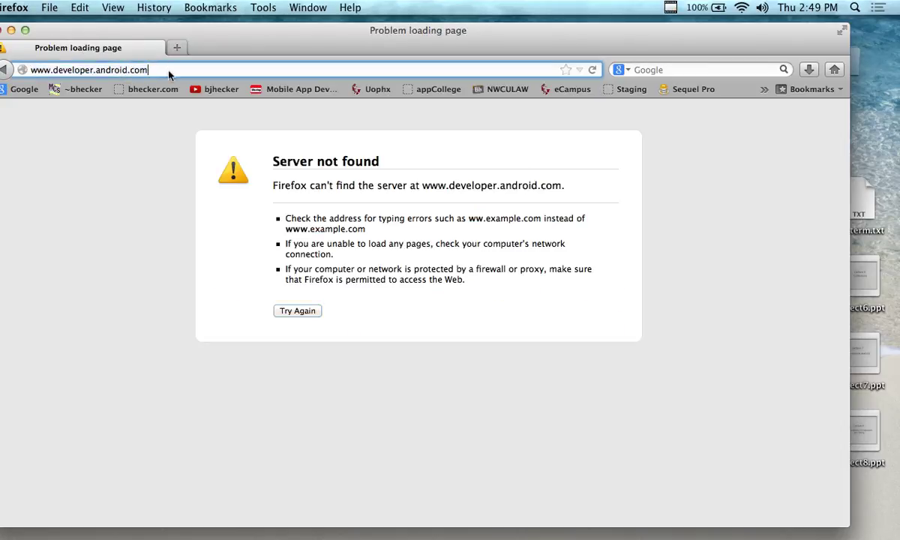
click(51, 69)
key(BackSpace)
key(BackSpace)
key(BackSpace)
key(BackSpace)
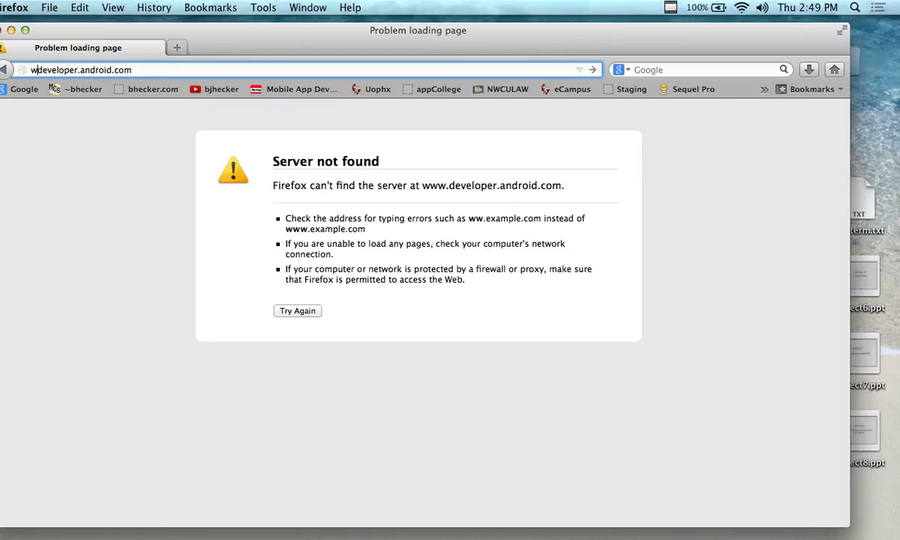
key(Return)
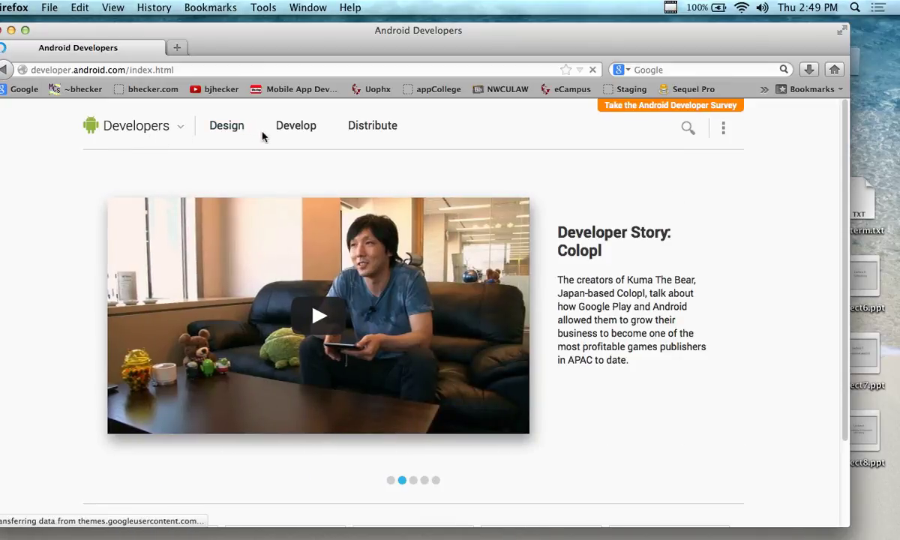
Open the Get the SDK page and review the ADT Bundle contents and the instructions for using an existing IDE.
scroll(530, 161, down, 3)
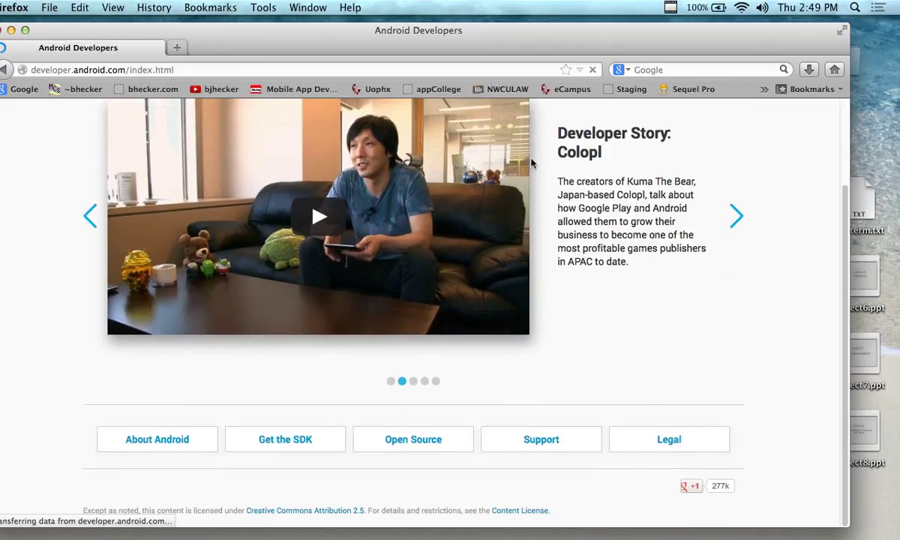
click(287, 446)
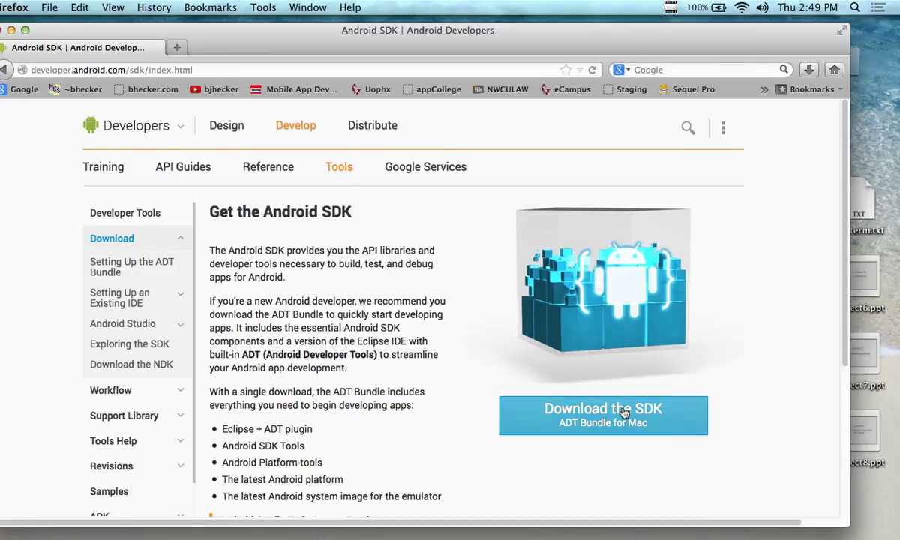
scroll(626, 405, down, 5)
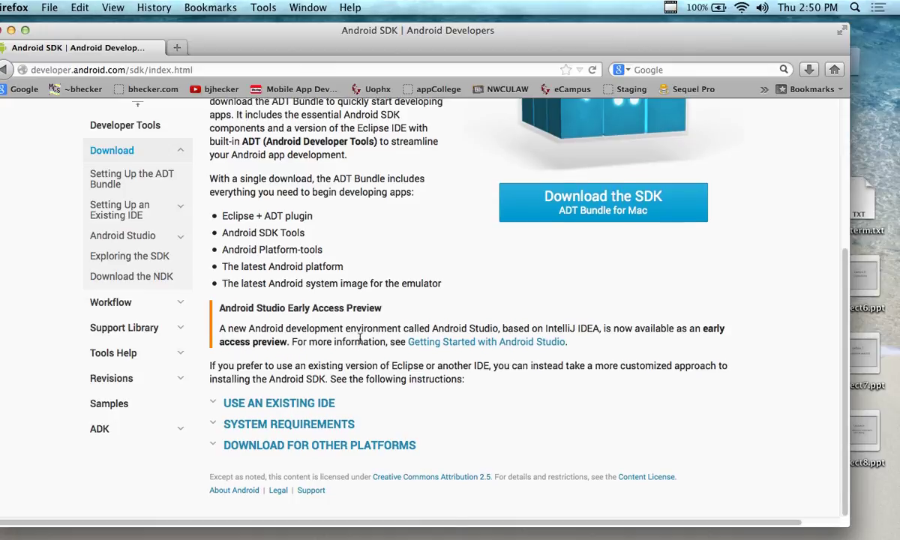
scroll(361, 339, up, 3)
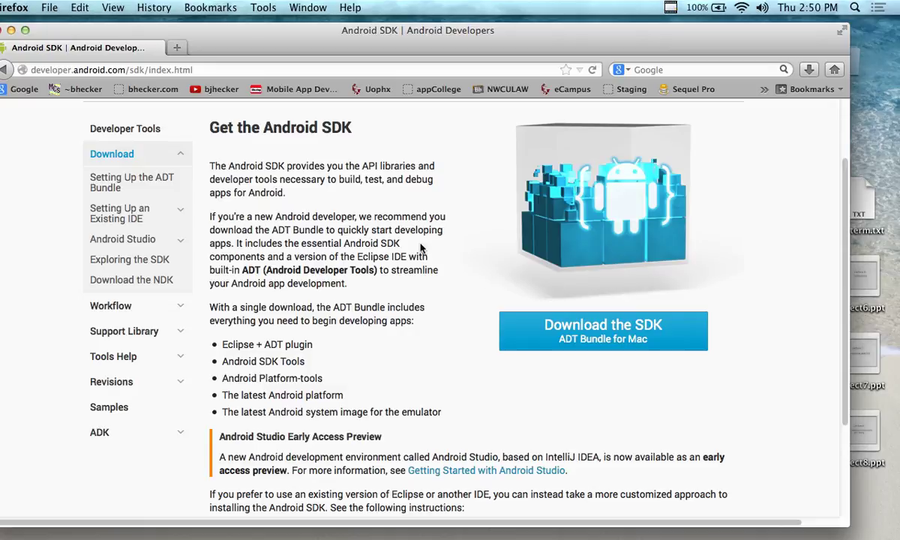
scroll(472, 237, down, 1)
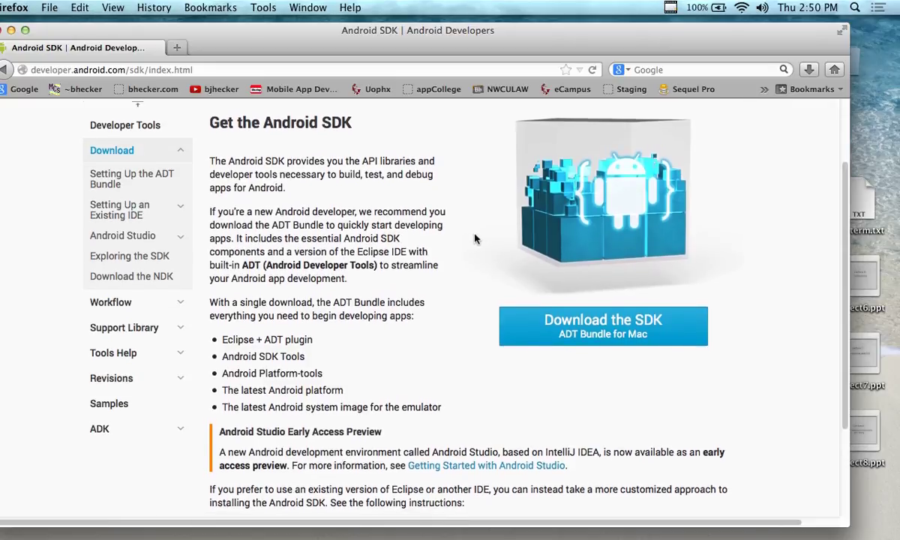
scroll(473, 237, up, 1)
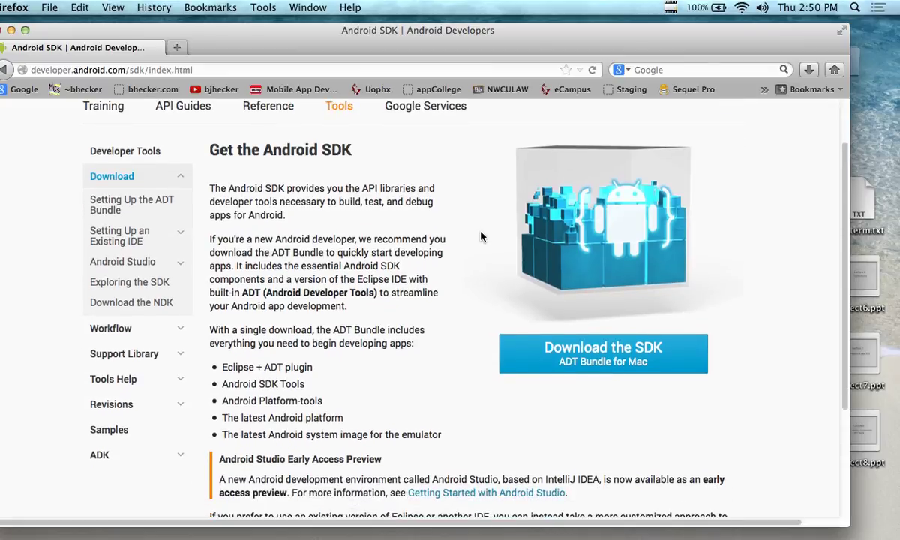
scroll(482, 237, down, 3)
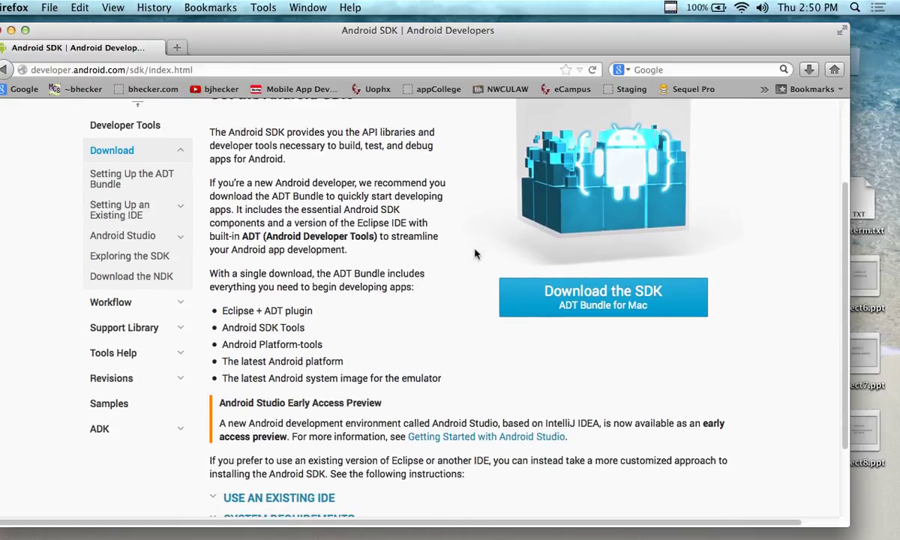
scroll(479, 235, down, 2)
scroll(474, 232, down, 3)
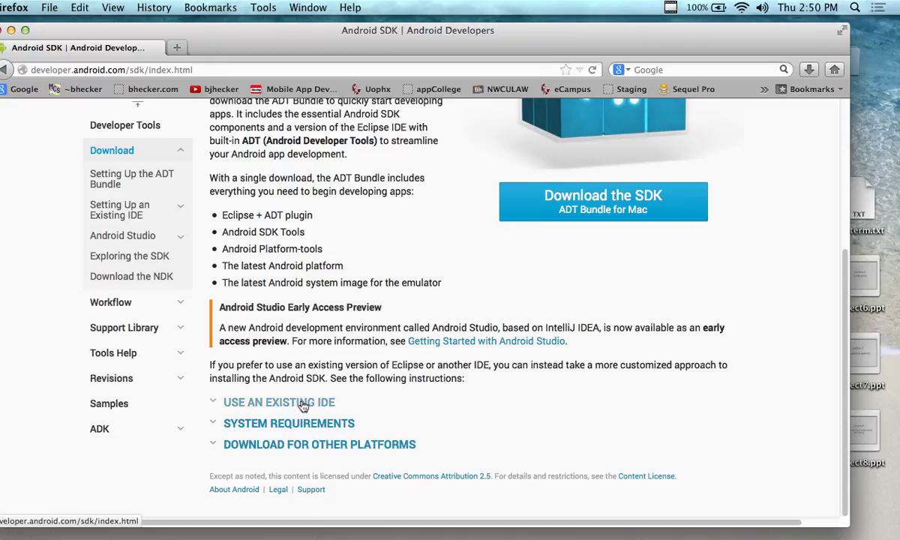
Request the SDK ADT Bundle for Mac and review the license terms down to the agreement checkbox.
click(637, 204)
scroll(675, 199, up, 5)
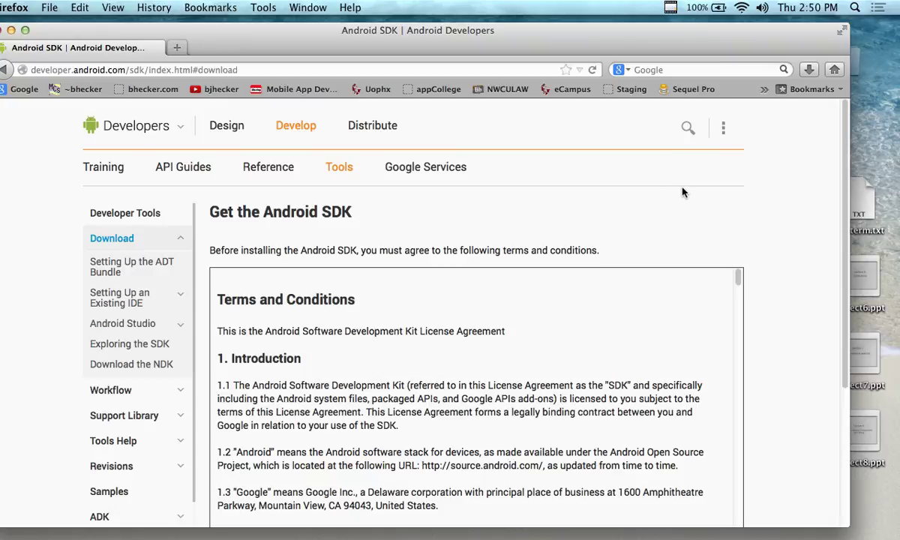
scroll(682, 193, down, 1)
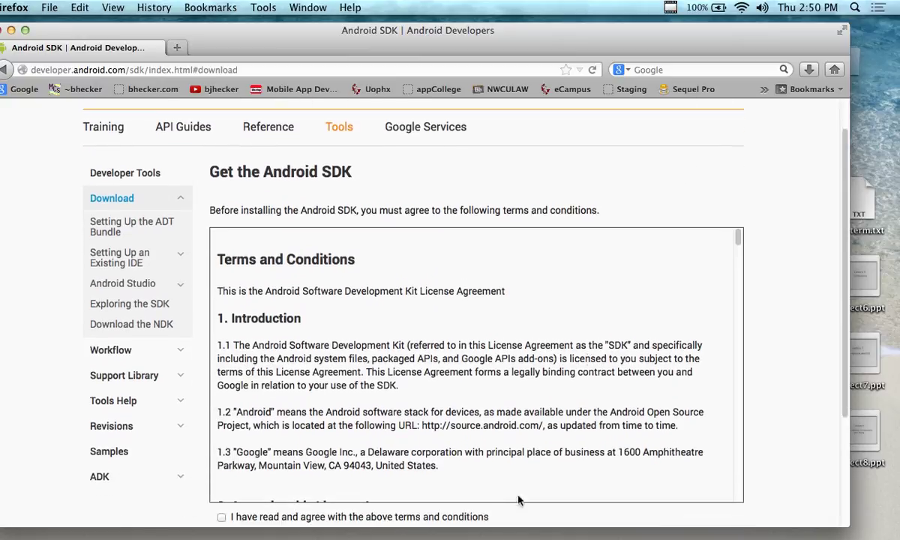
mouse_move(315, 525)
scroll(510, 280, down, 5)
scroll(825, 261, down, 4)
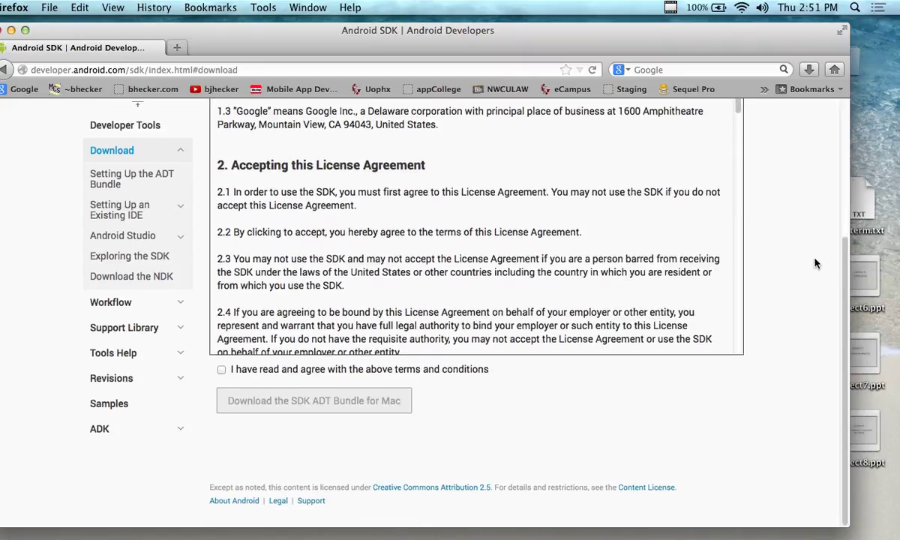
Agree to the license terms, request the SDK ADT Bundle for Mac download, and cancel the save prompt.
click(221, 369)
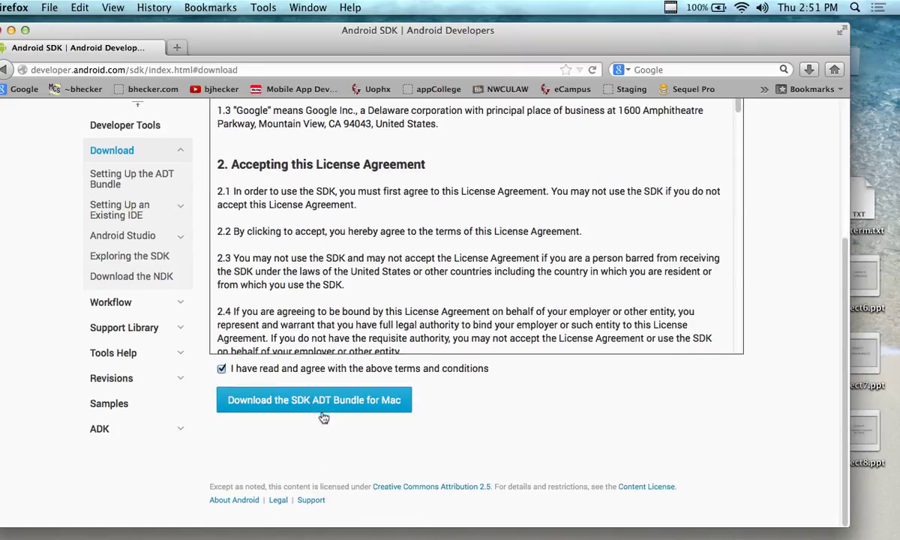
click(368, 397)
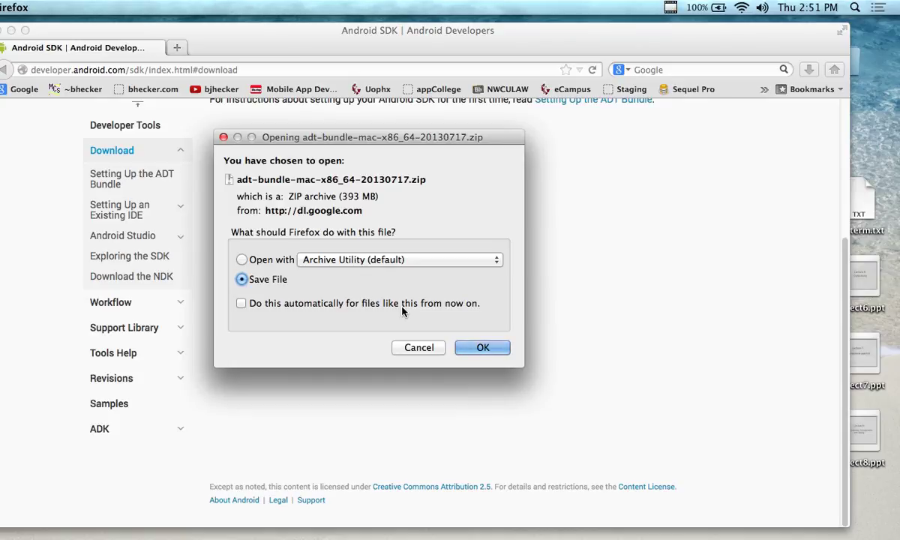
click(412, 349)
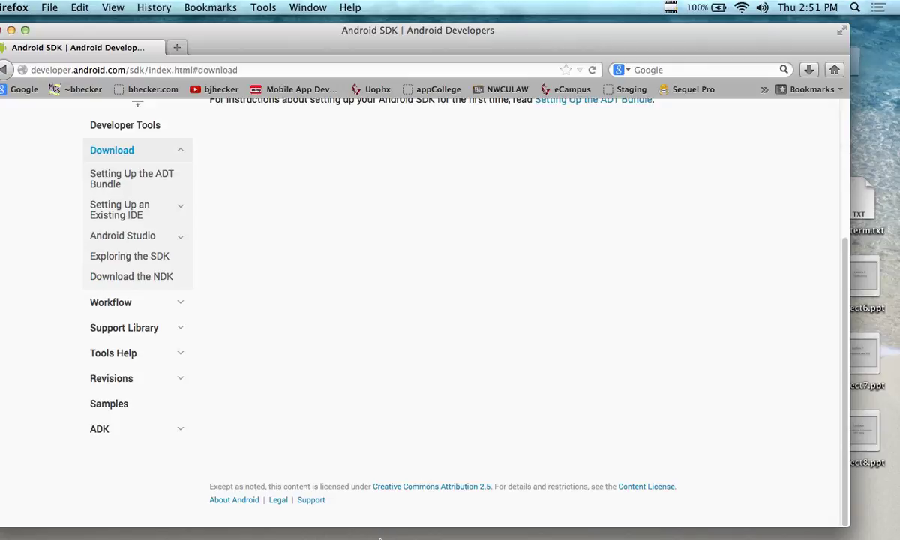
Switch to the Android Developer Tools (ADT) with the existing workspace.
click(341, 517)
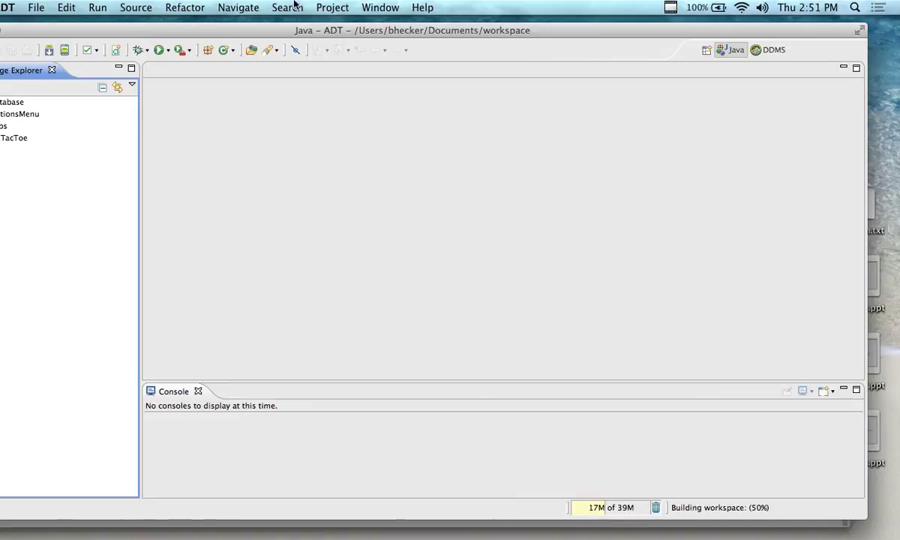
click(379, 9)
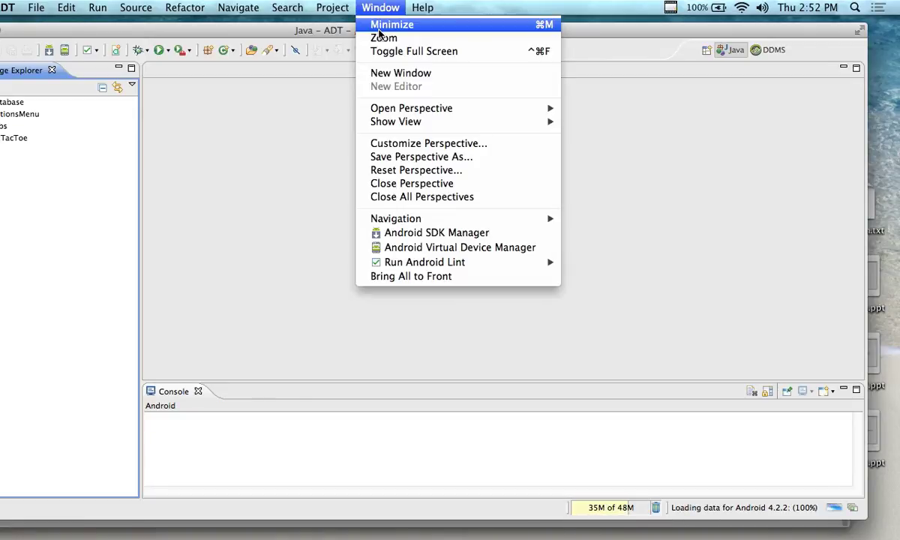
click(384, 24)
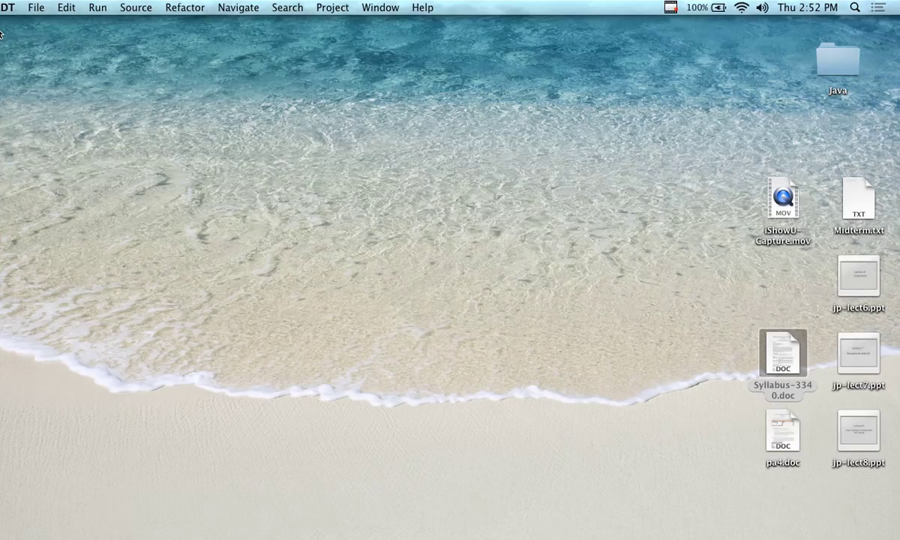
click(6, 33)
mouse_move(538, 528)
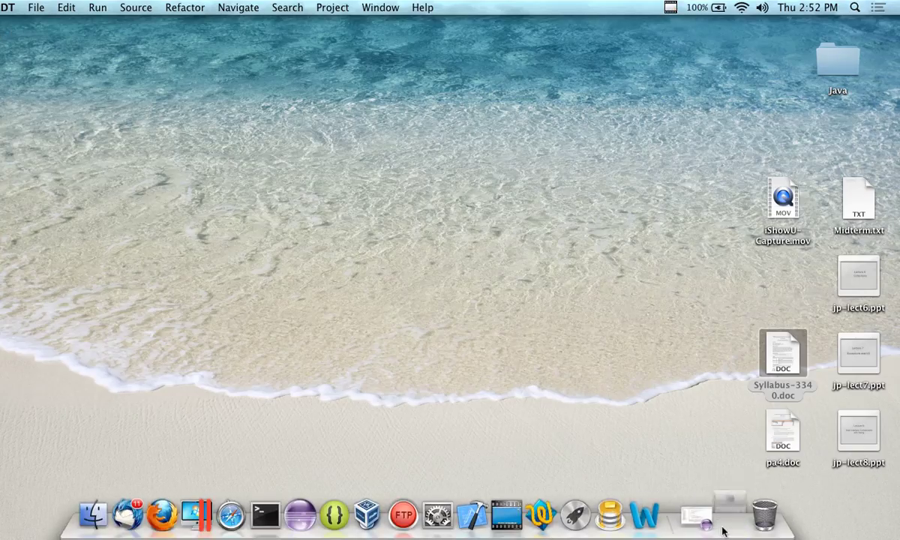
click(722, 531)
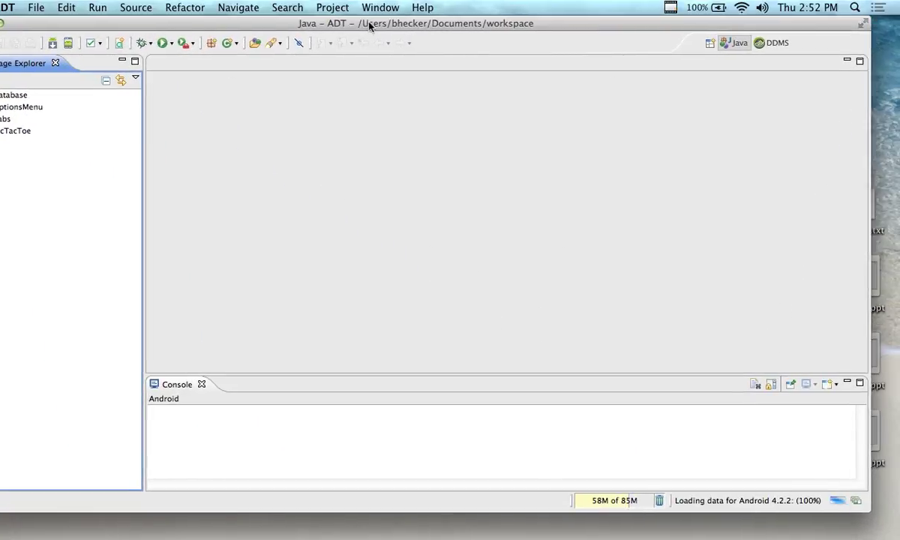
Open the Android SDK Manager and review the package list from the Tools and API levels down to the Extras.
click(381, 7)
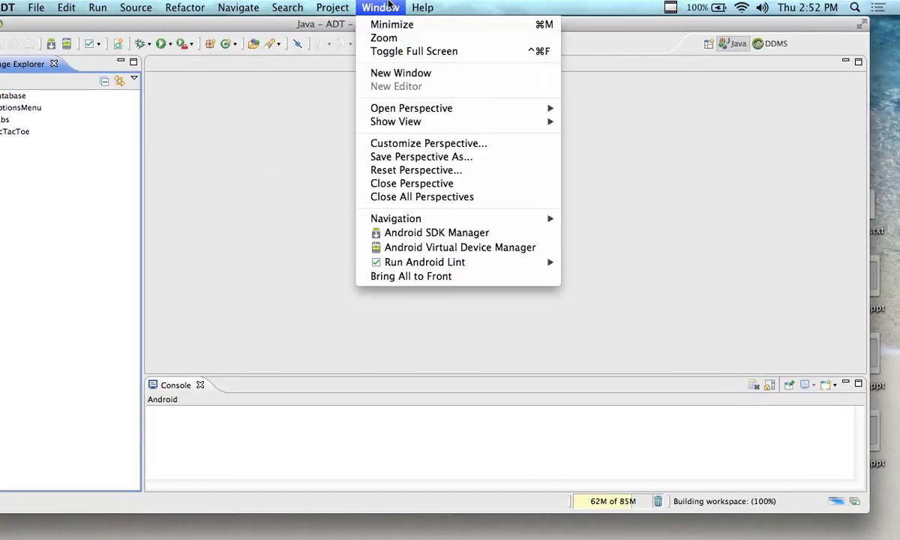
click(450, 233)
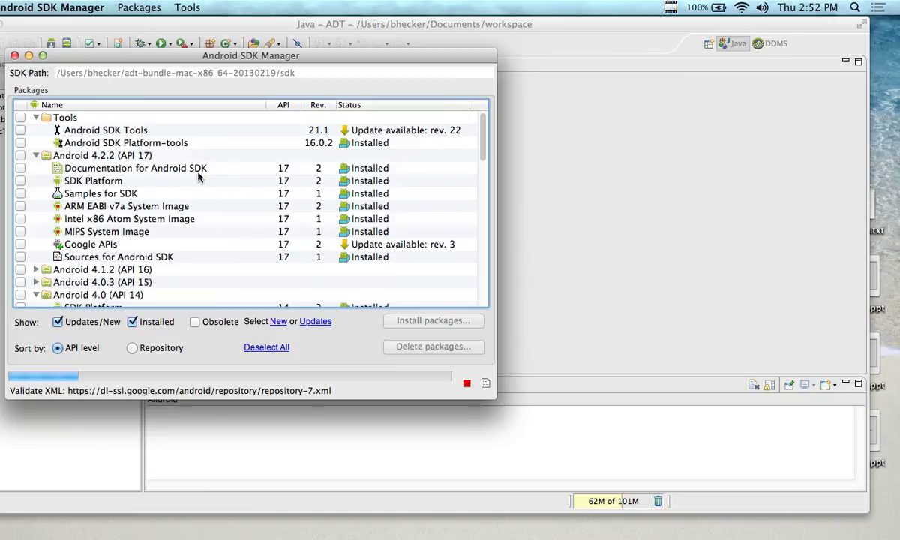
scroll(201, 178, down, 1)
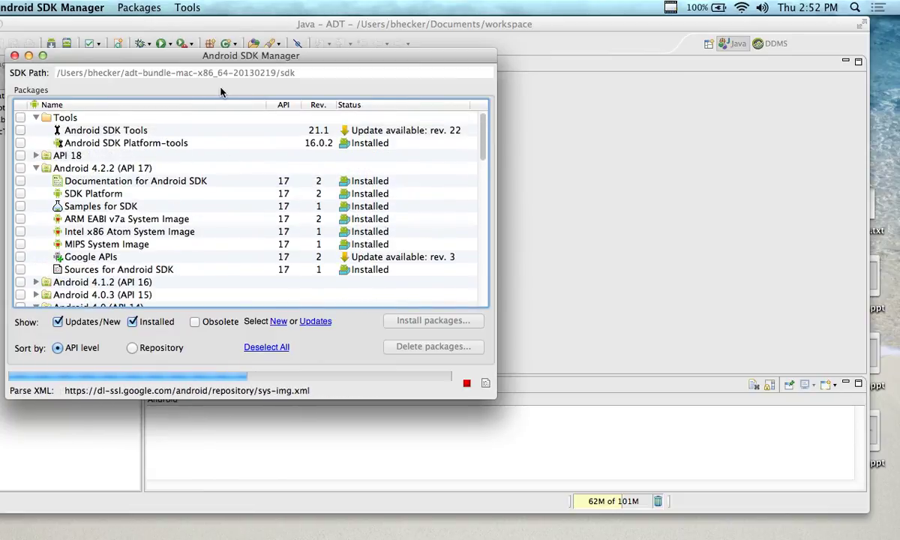
drag(246, 58, 311, 60)
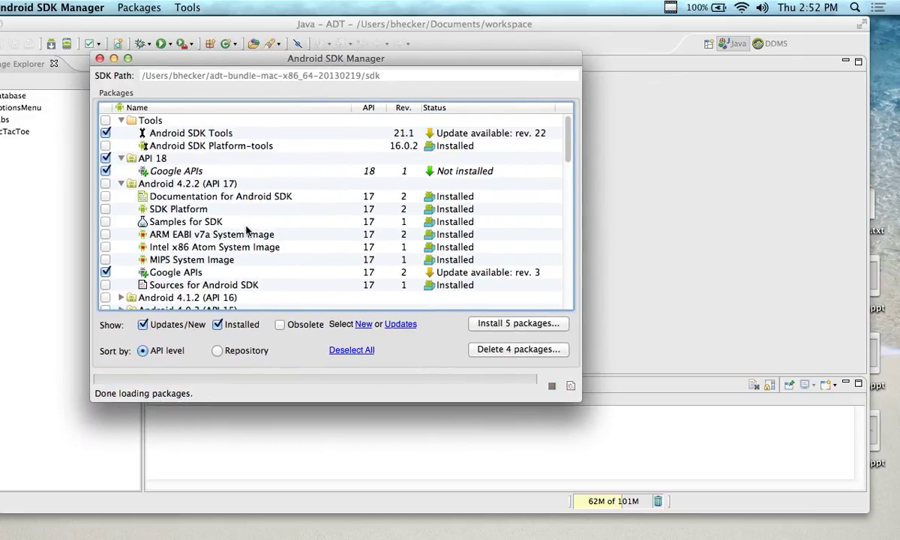
scroll(247, 229, down, 20)
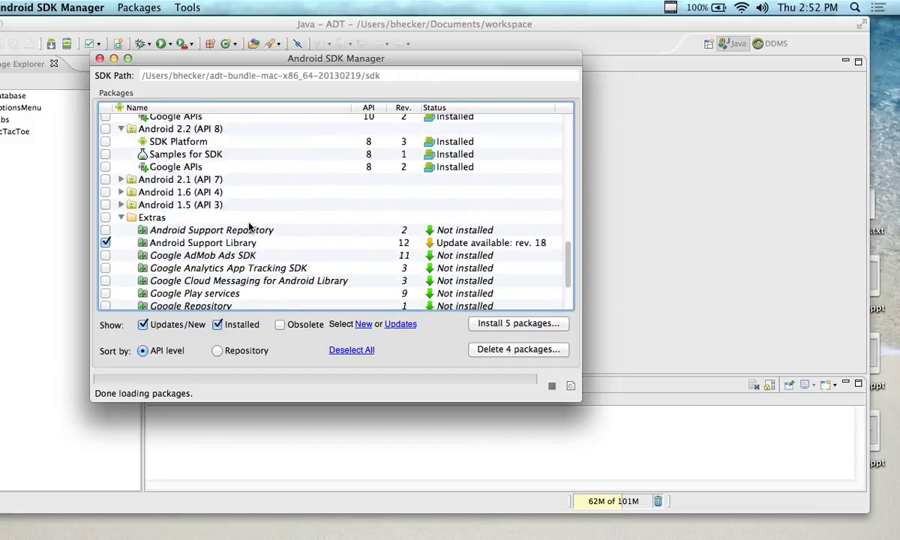
scroll(395, 212, down, 5)
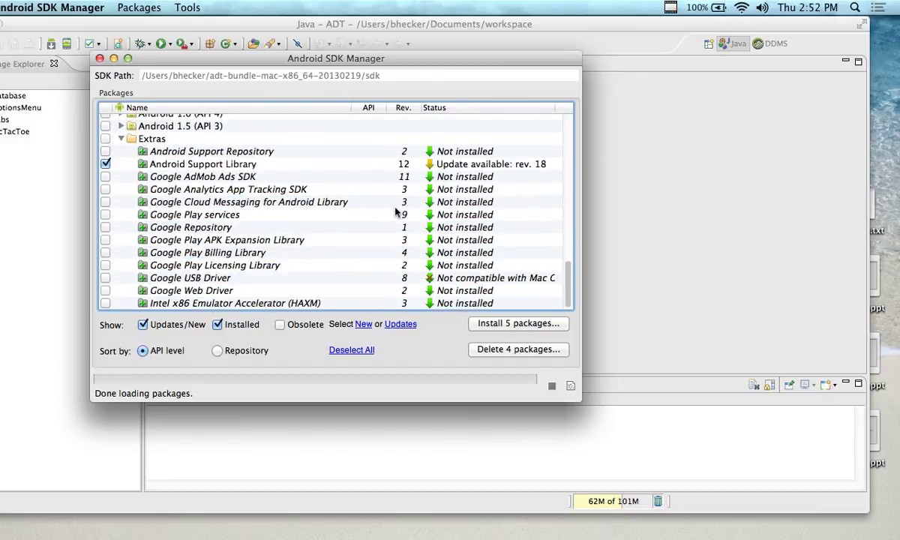
scroll(396, 212, up, 20)
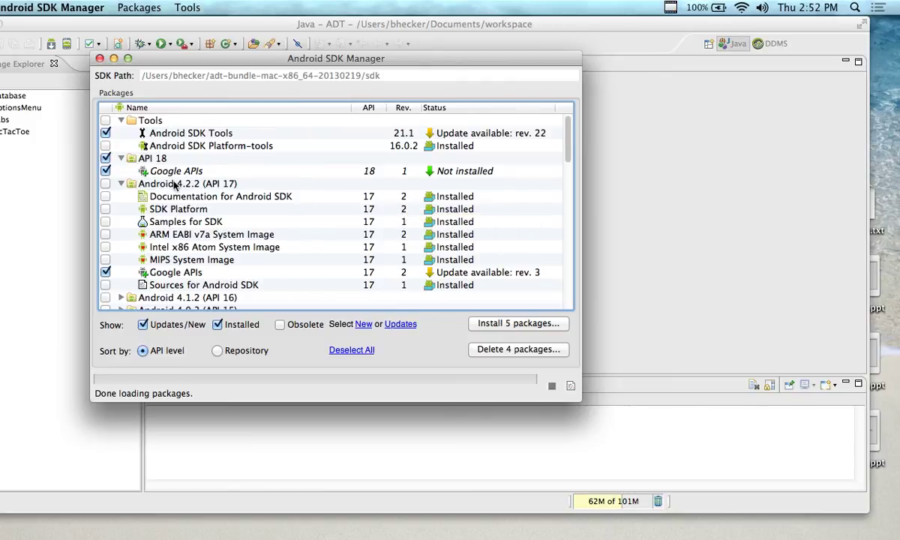
scroll(172, 183, down, 5)
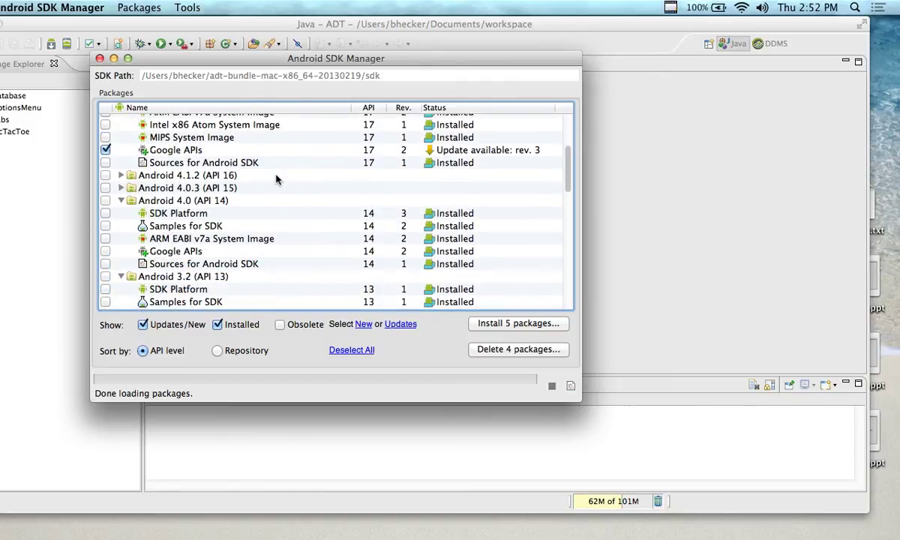
scroll(275, 178, up, 5)
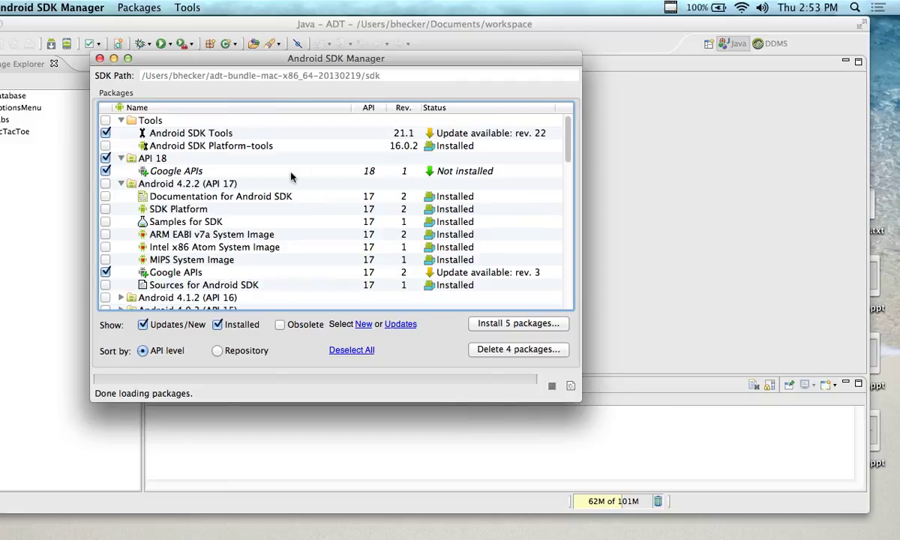
Close the Android SDK Manager and quit ADT.
click(100, 59)
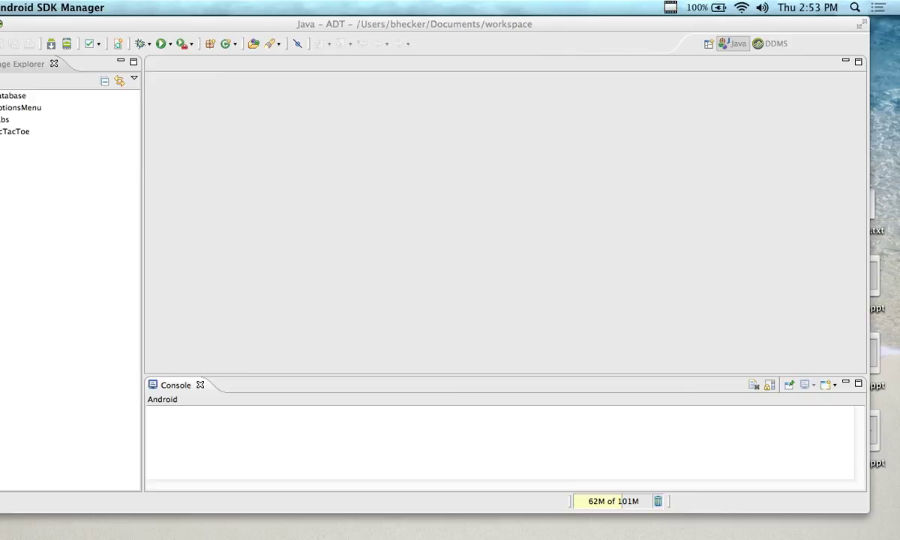
key(super+q)
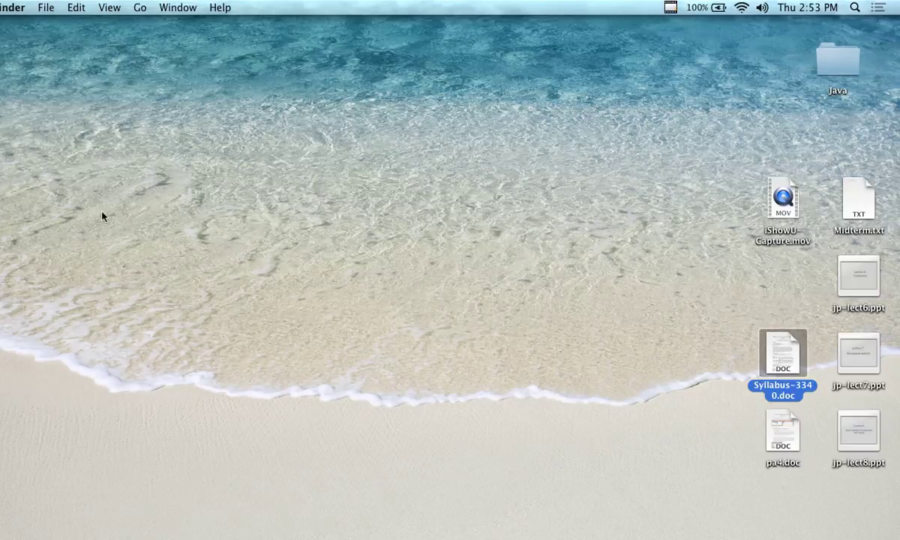
Switch to Firefox and search Google for "download virtualbox".
mouse_move(145, 525)
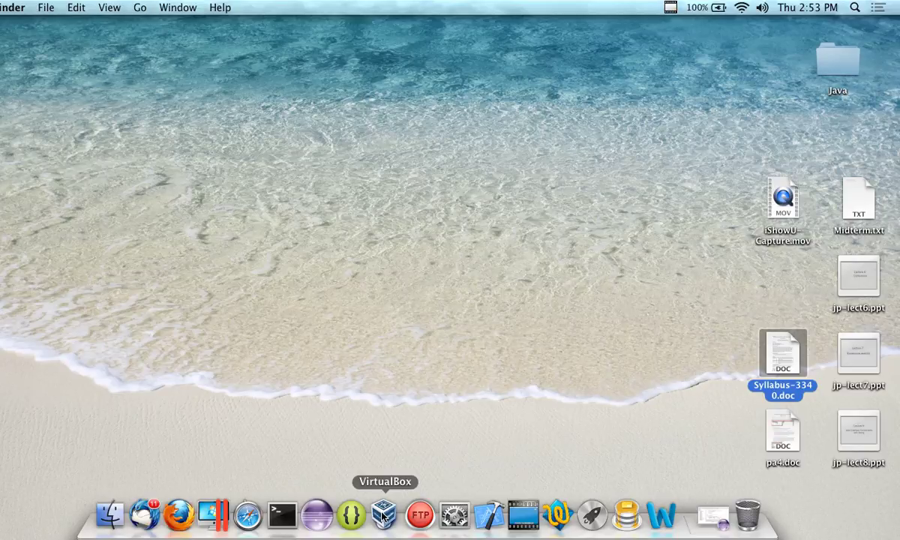
click(187, 525)
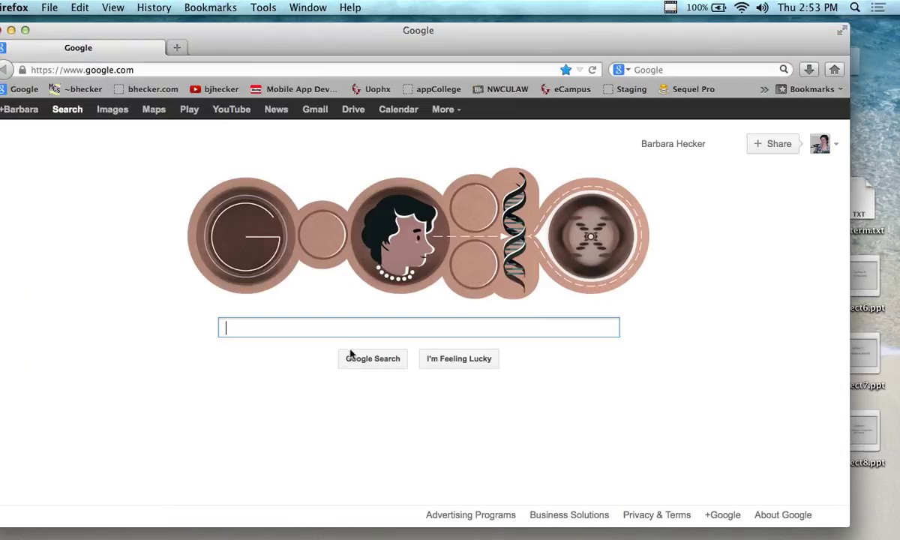
text(downl)
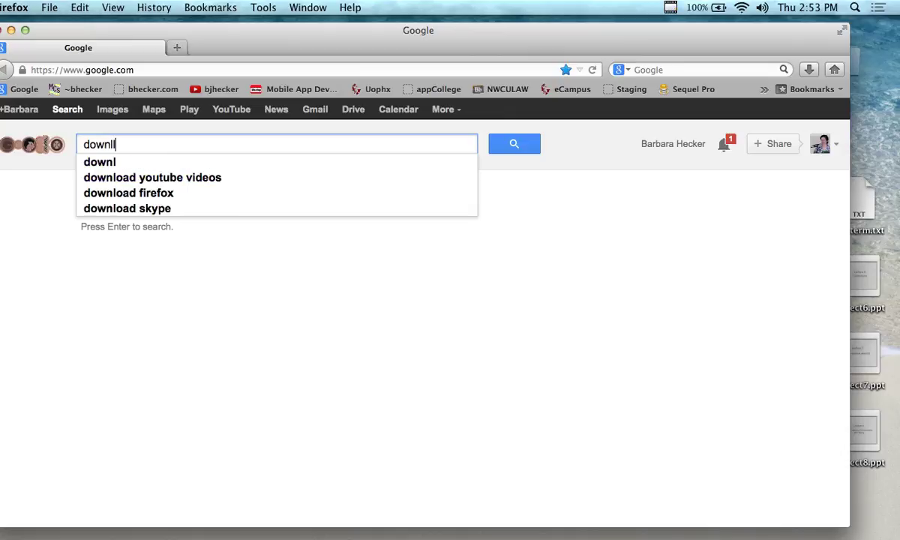
text(oad)
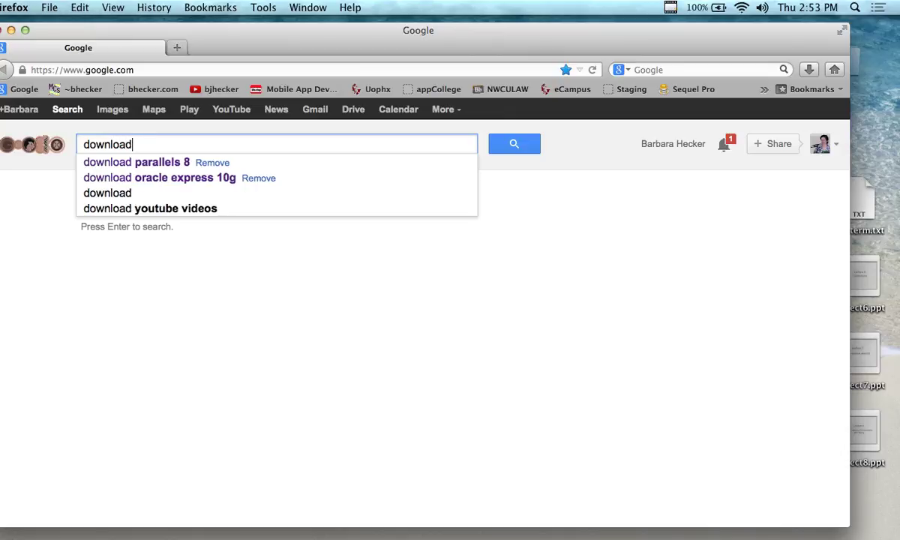
text( virtu)
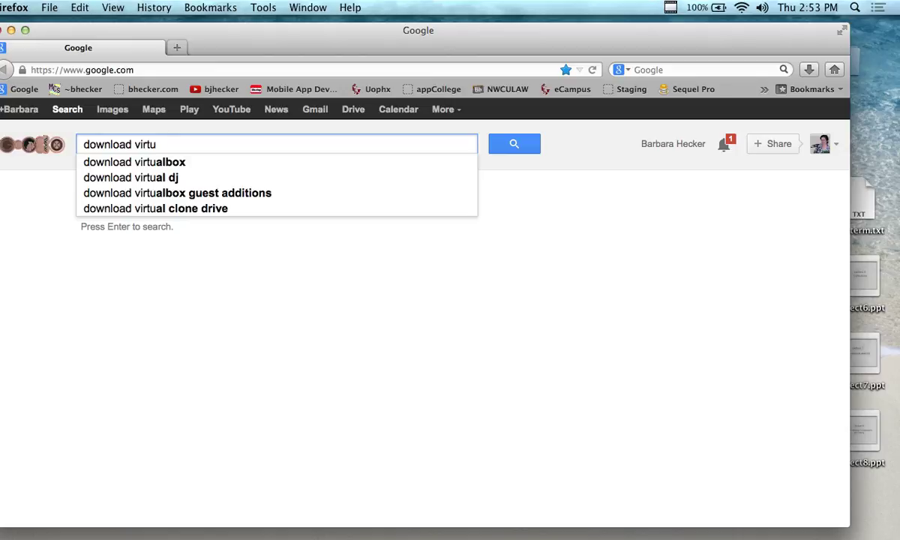
key(Down)
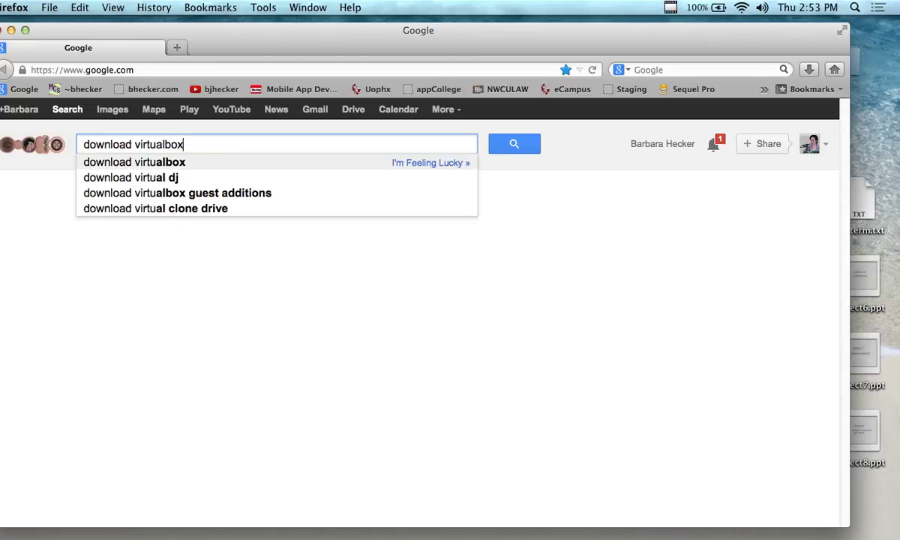
key(Return)
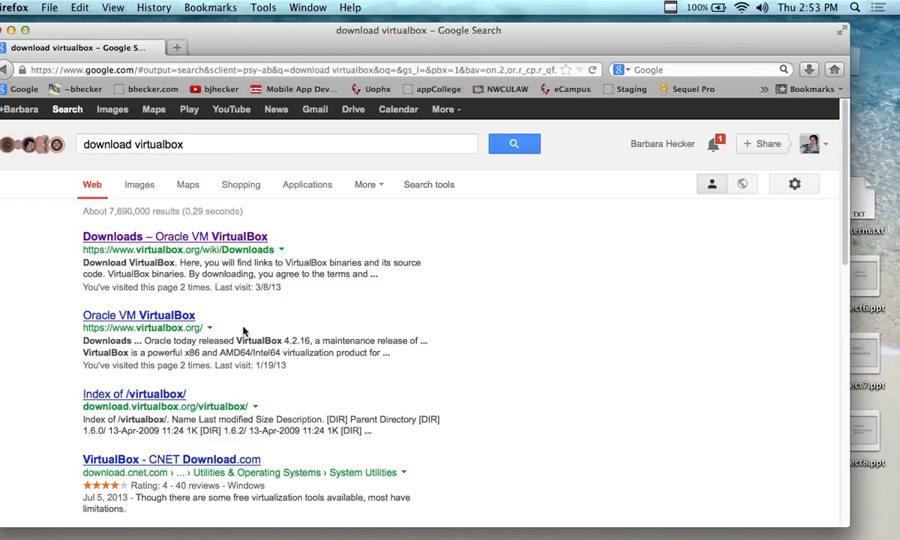
Open the Oracle VM VirtualBox Downloads page and review the platform packages and extension pack links.
click(196, 235)
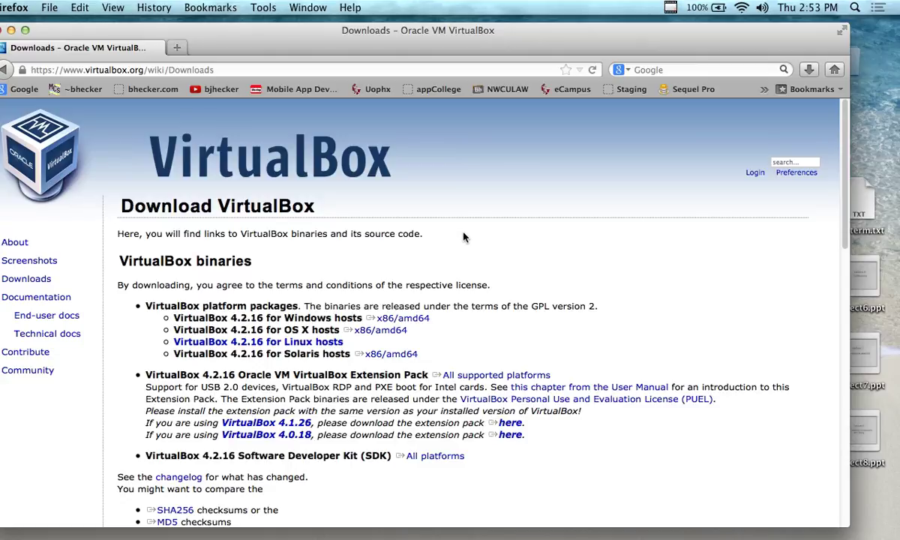
scroll(466, 233, down, 2)
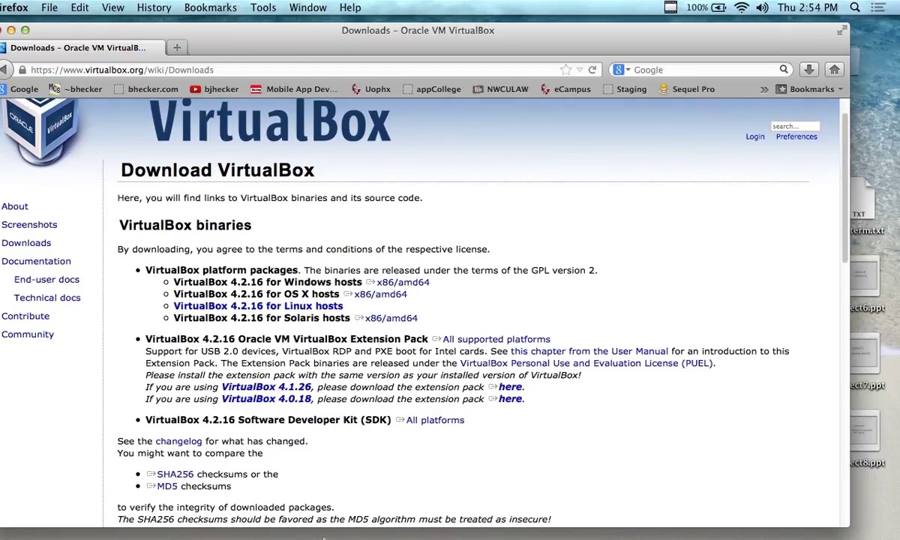
Switch to VirtualBox, reposition its manager window, and dismiss the new version notice.
mouse_move(351, 517)
click(385, 516)
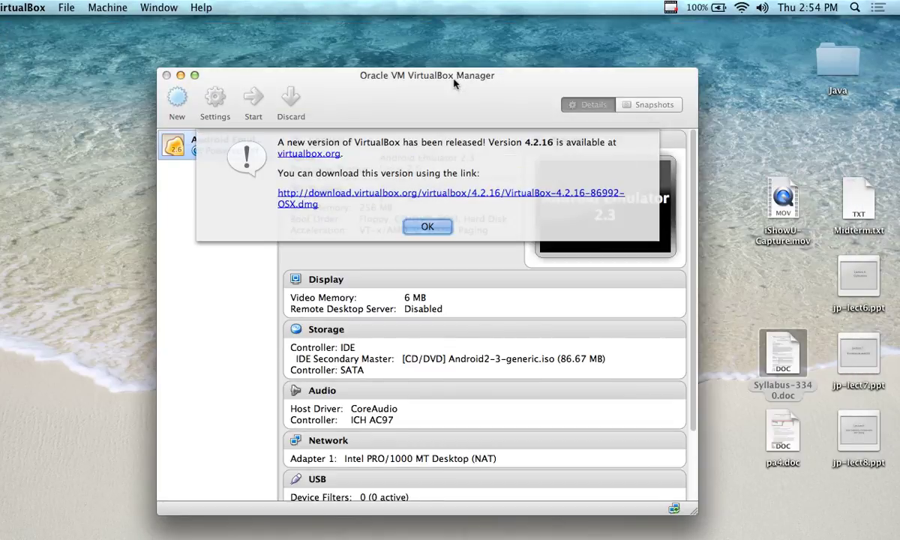
drag(453, 84, 408, 48)
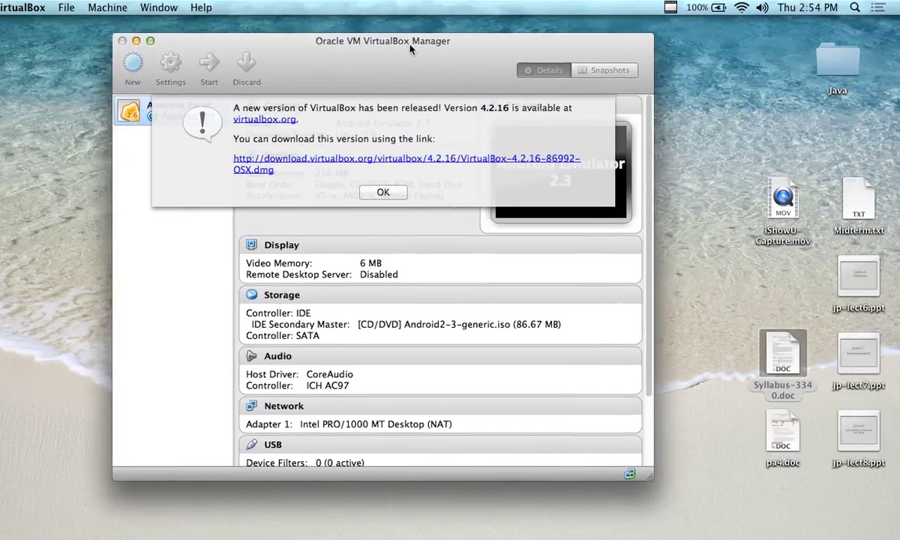
click(382, 190)
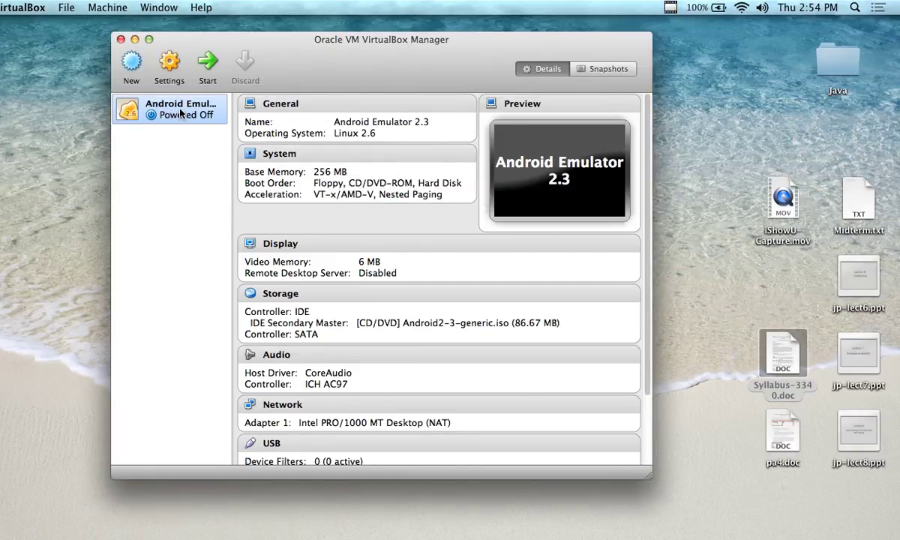
Start the Android Emulator 2.3 virtual machine, boot the Live CD in VESA mode, and reposition its window.
click(208, 64)
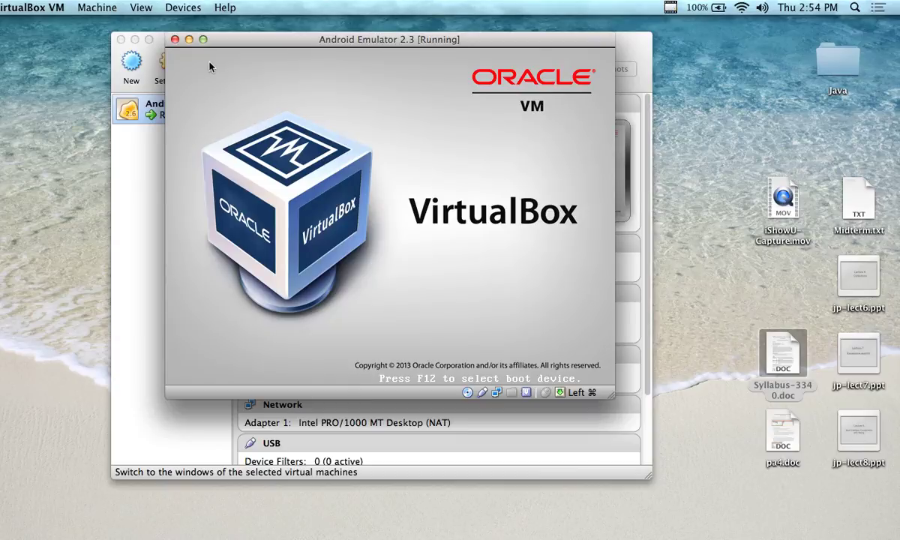
key(Down)
key(Down)
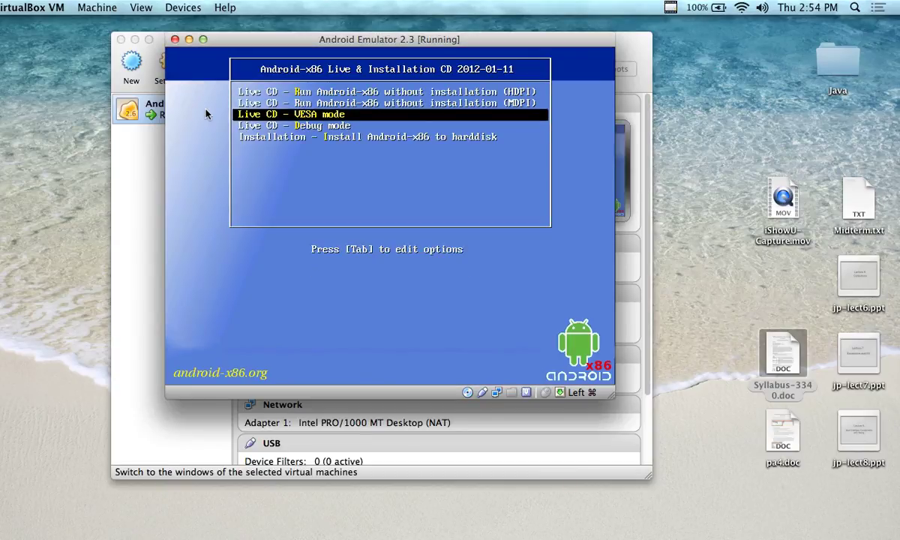
key(Return)
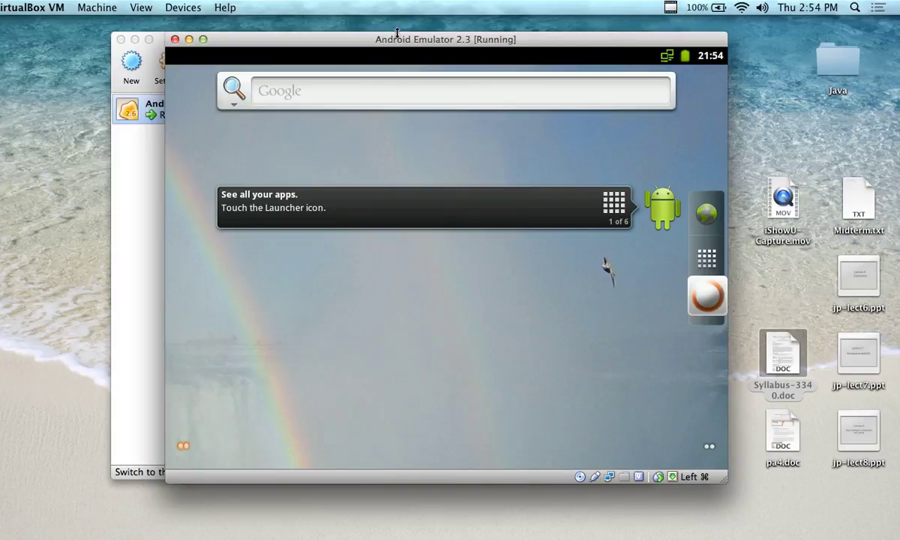
drag(325, 40, 346, 36)
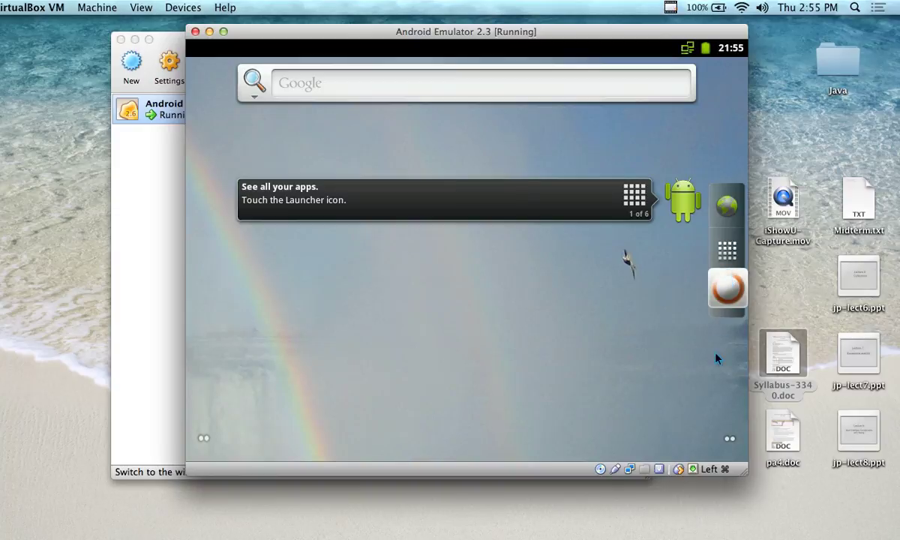
Move the floating on-screen key button lower on the Android home screen, and briefly show the home options menu.
drag(725, 294, 726, 390)
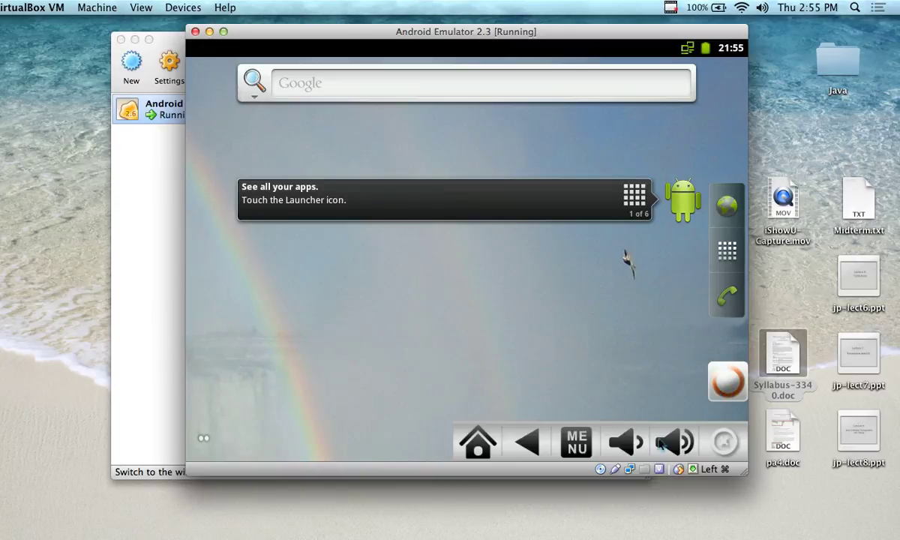
click(568, 443)
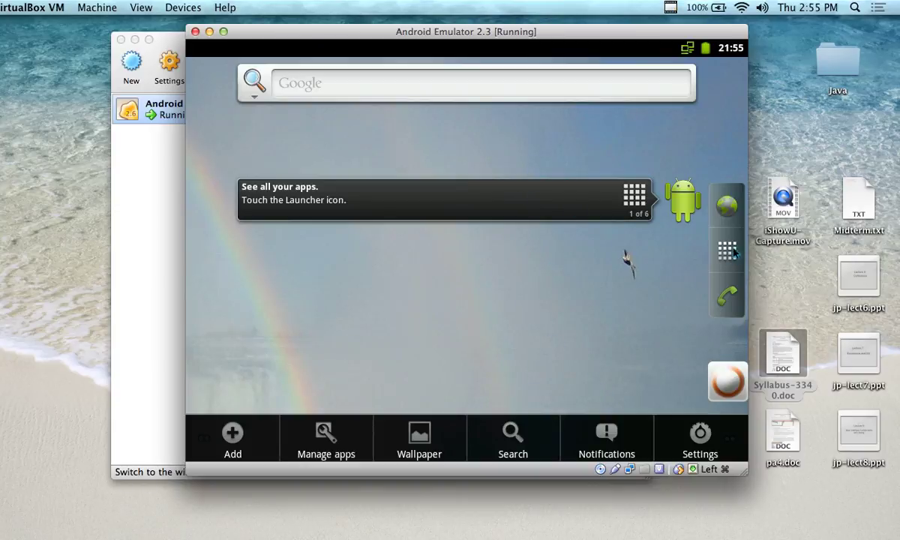
click(692, 236)
Launch the Android Browser from the app list, accept the Candy Crush ad dialog, and return to the home screen.
click(727, 250)
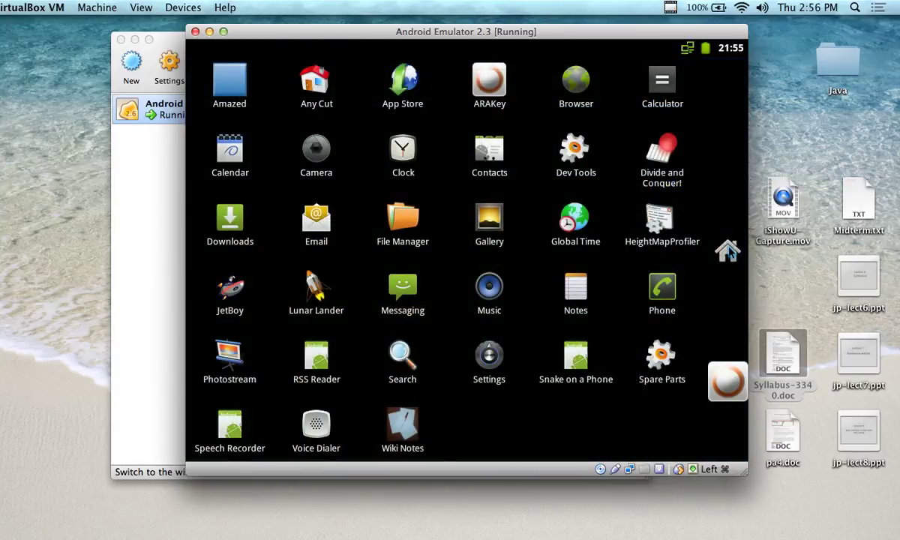
click(576, 79)
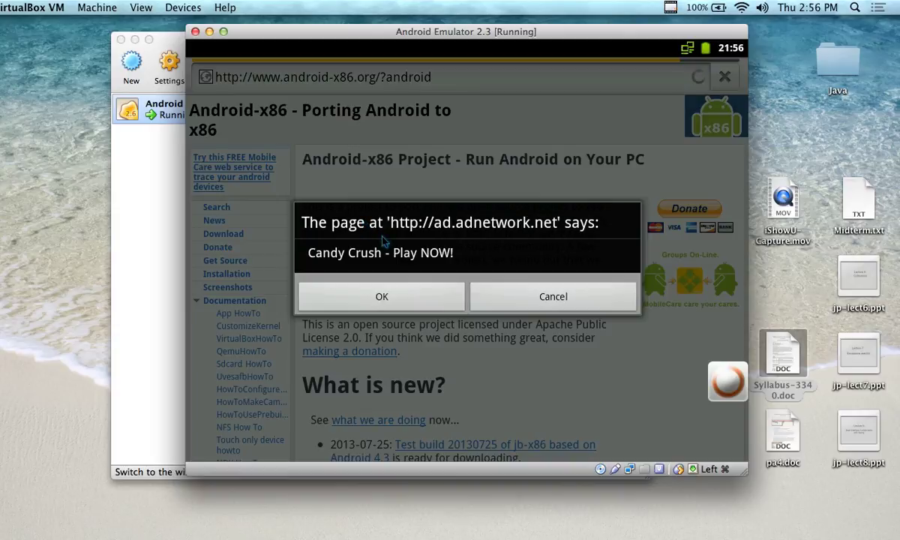
click(382, 297)
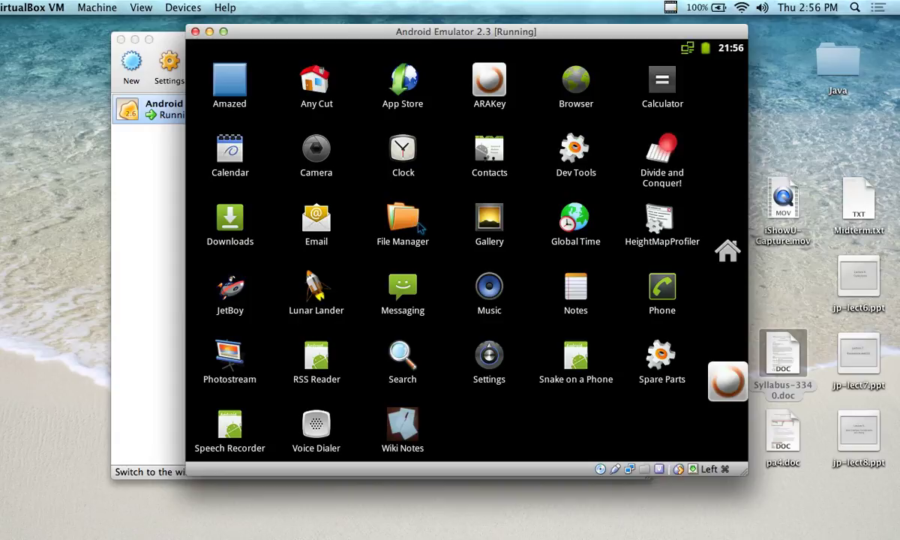
key(Escape)
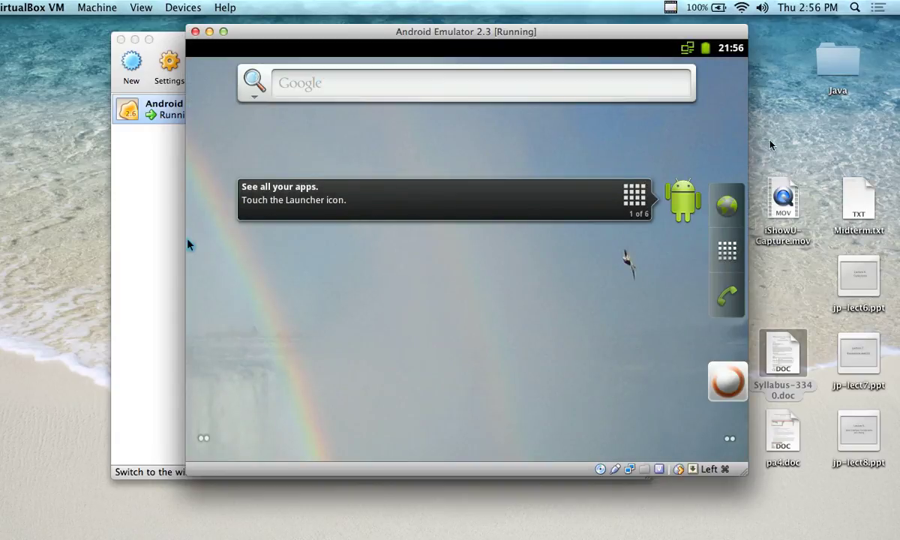
Power off the Android Emulator 2.3 virtual machine and close the VirtualBox Manager window.
click(195, 32)
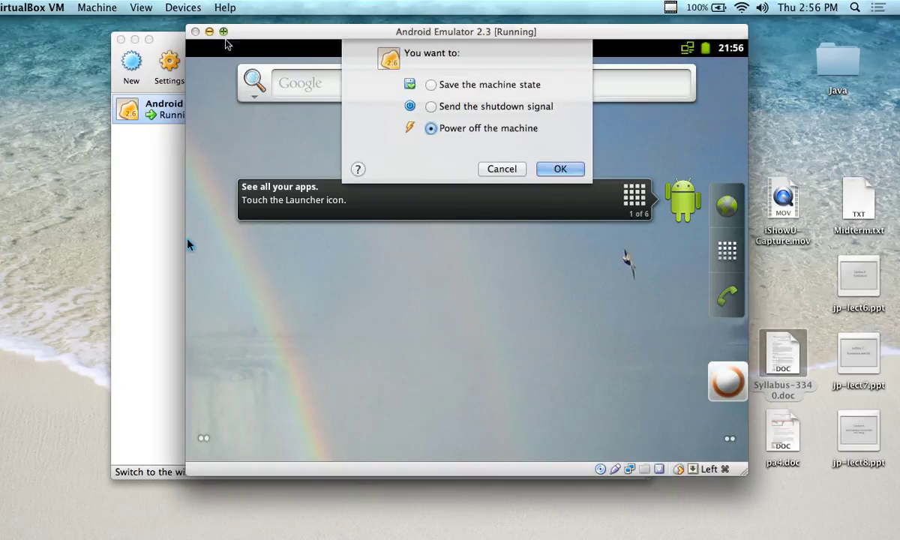
click(572, 170)
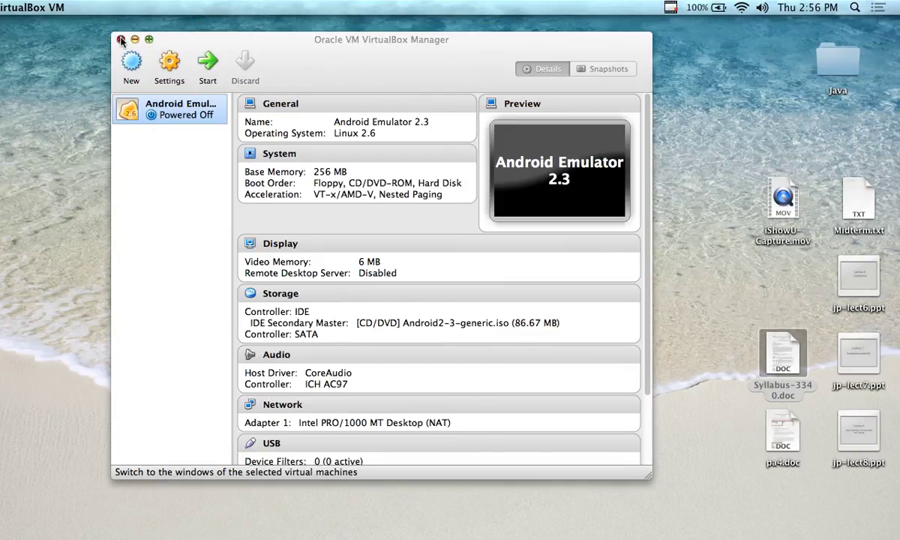
click(121, 39)
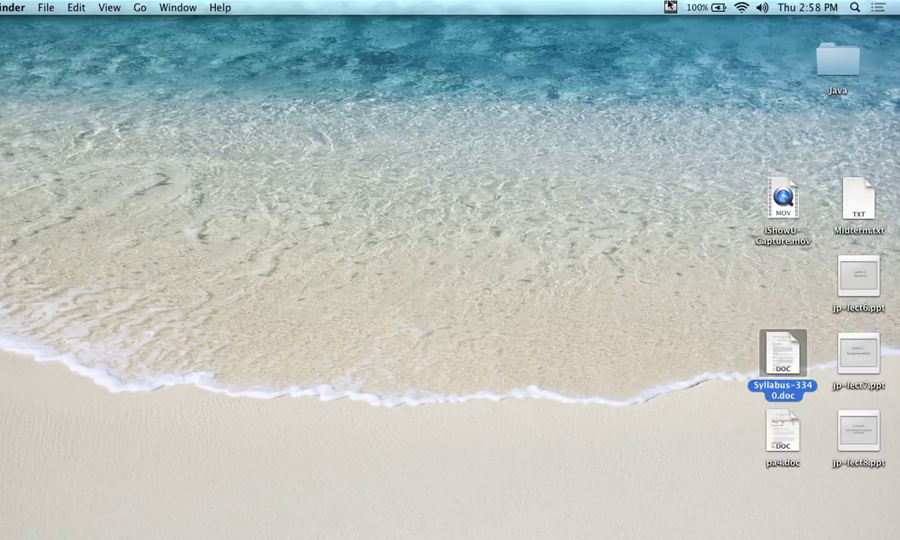
click(670, 7)
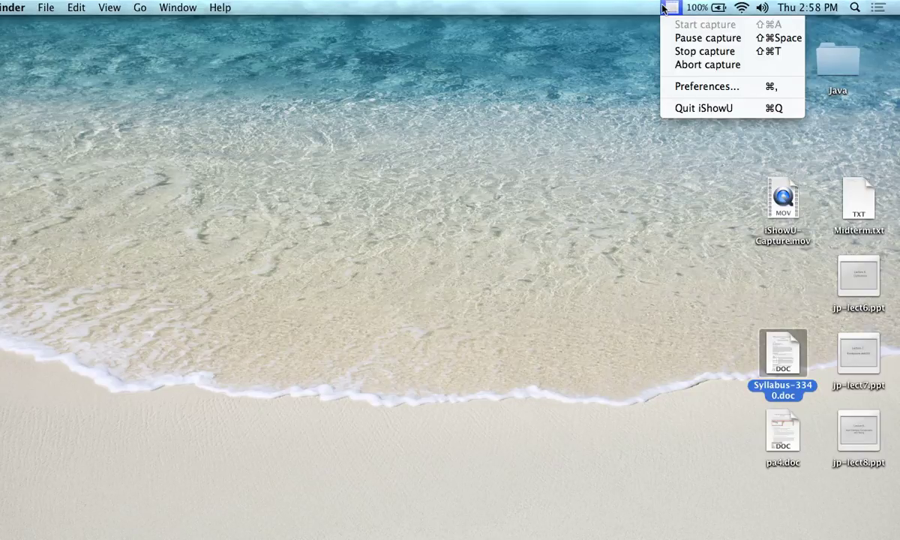